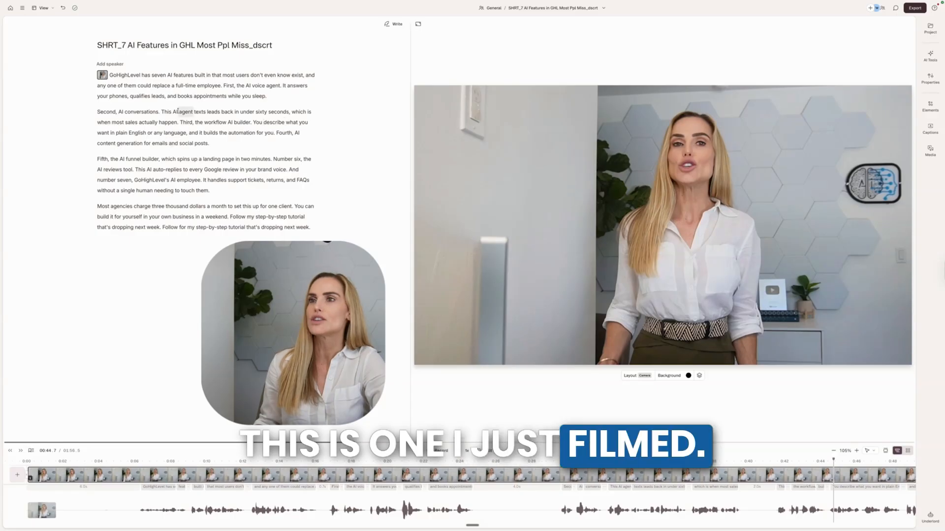
Enlarge the video clip past the canvas edges to about 4491 by 2526 and reposition it to frame the speaker.
left_click(423, 89)
left_click_drag(414, 86, 329, 59)
left_click_drag(594, 177, 596, 199)
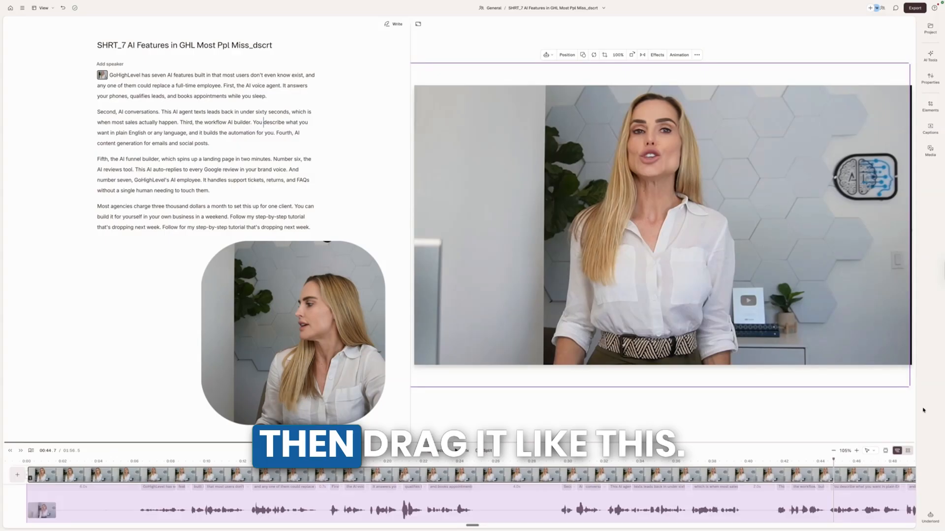
left_click_drag(911, 387, 914, 390)
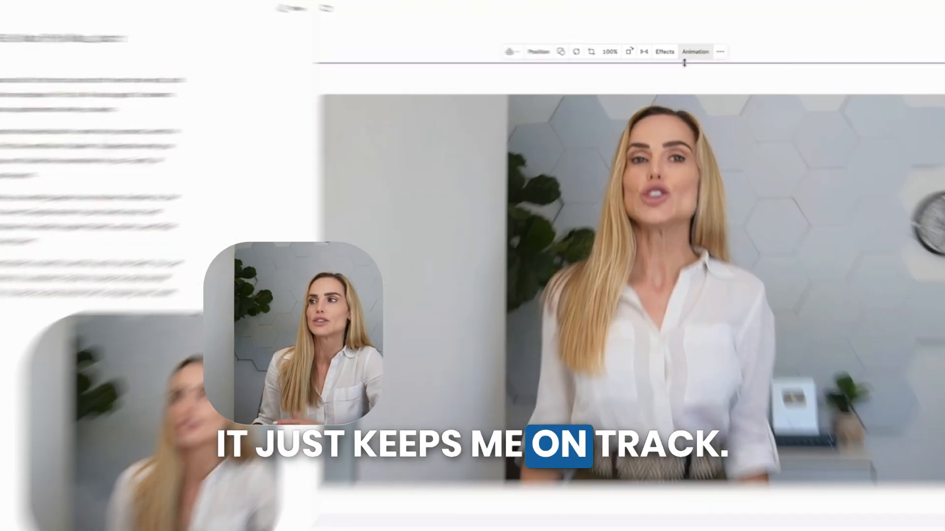
Apply the Eye Contact effect to the video clip and enable Studio Sound for its audio.
left_click(660, 55)
left_click(730, 118)
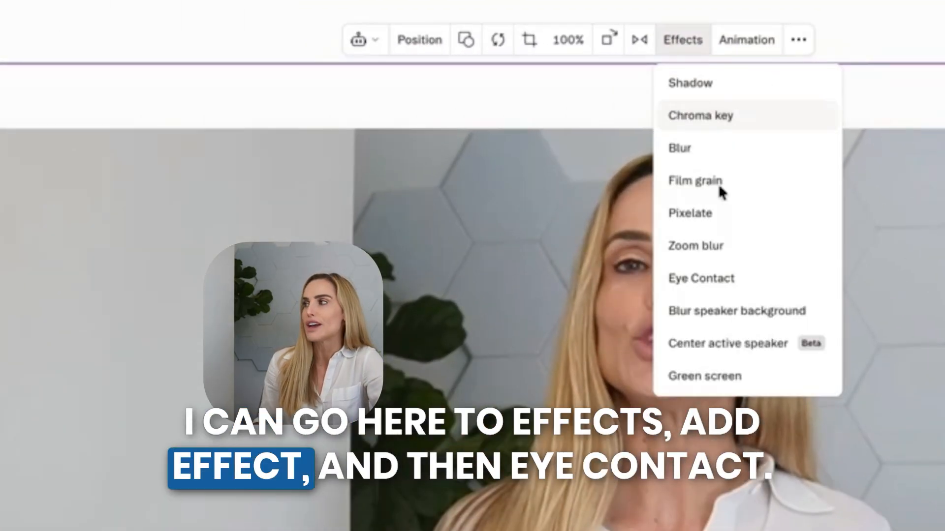
left_click(733, 280)
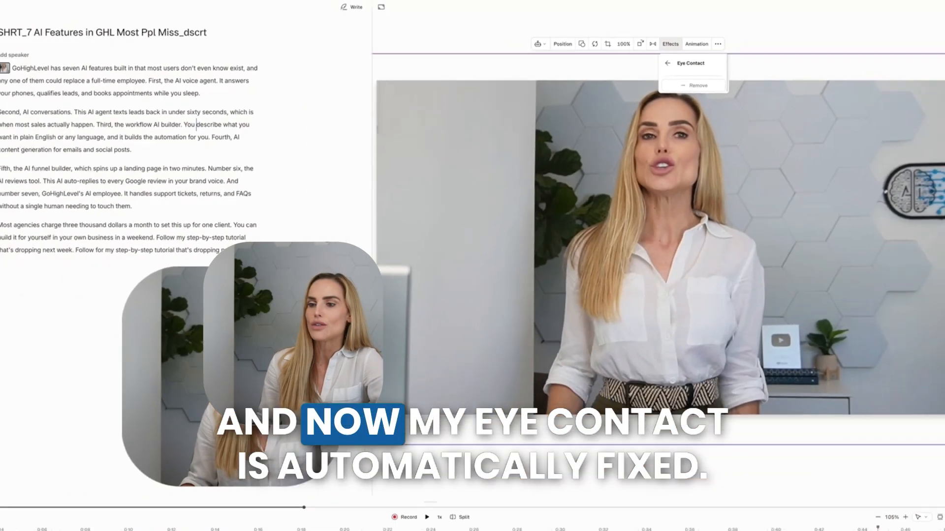
left_click_drag(274, 461, 217, 462)
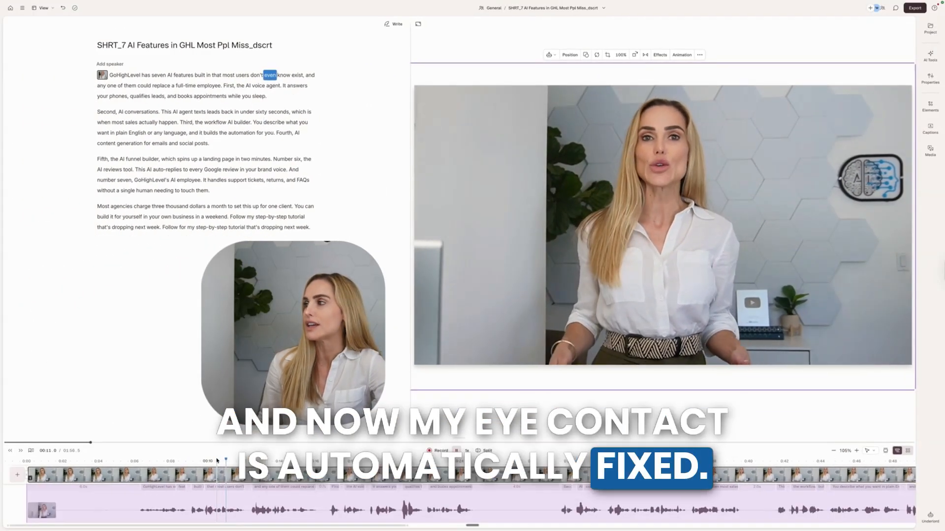
key("space")
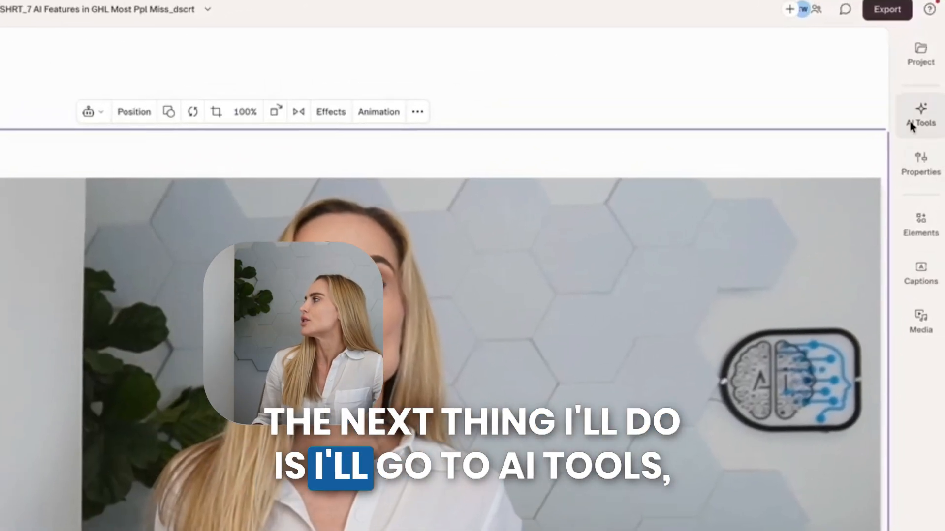
left_click(929, 60)
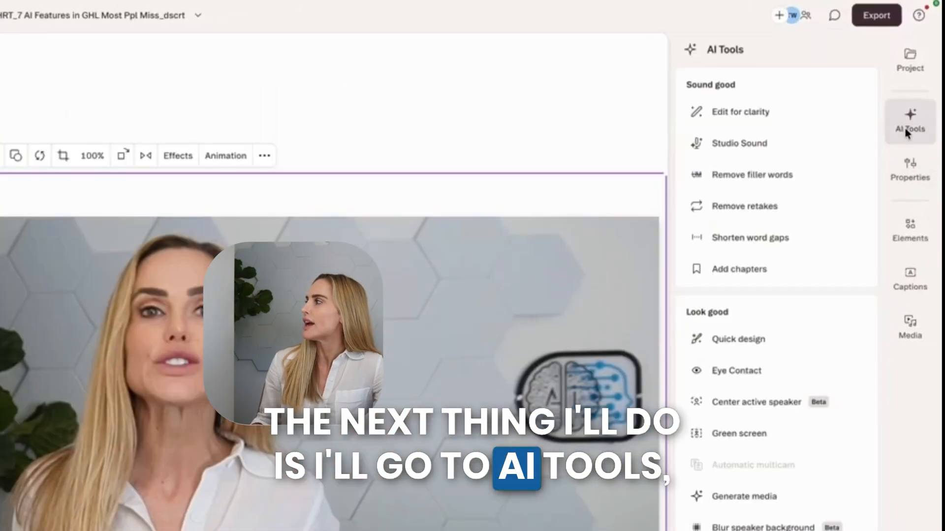
left_click(726, 143)
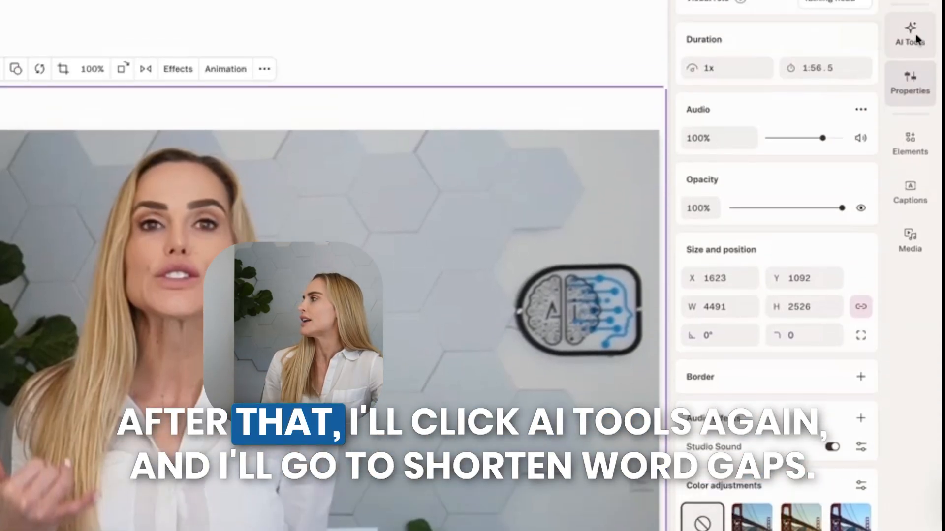
Find all word gaps longer than 0.9 s in the composition and shorten them all to 0 seconds.
left_click(910, 40)
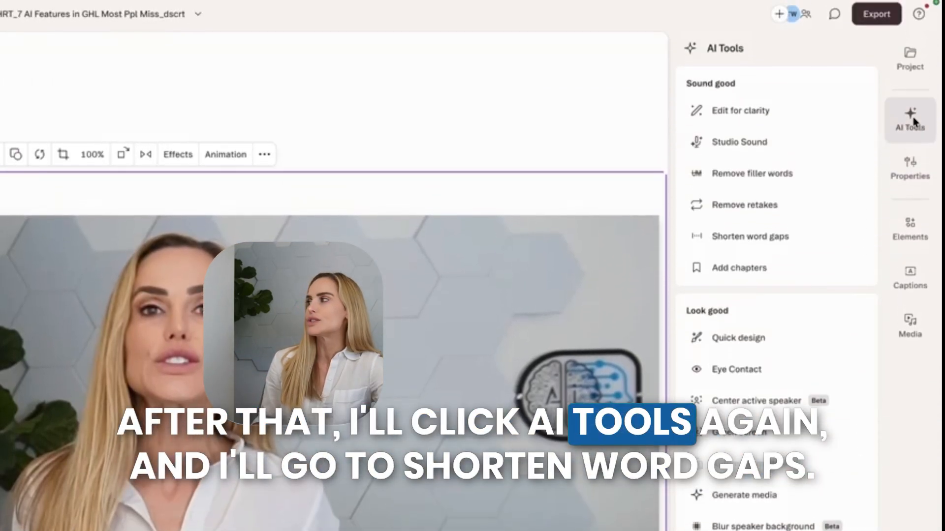
left_click(800, 237)
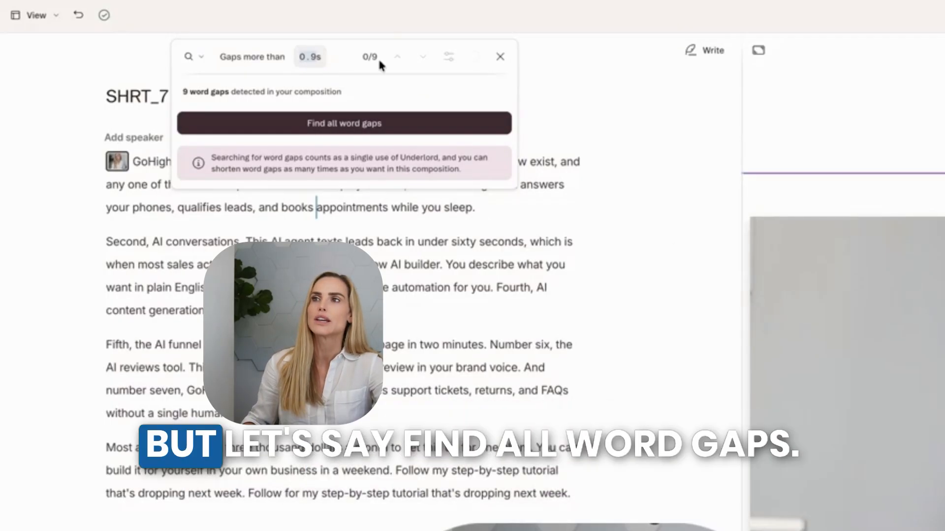
left_click(342, 123)
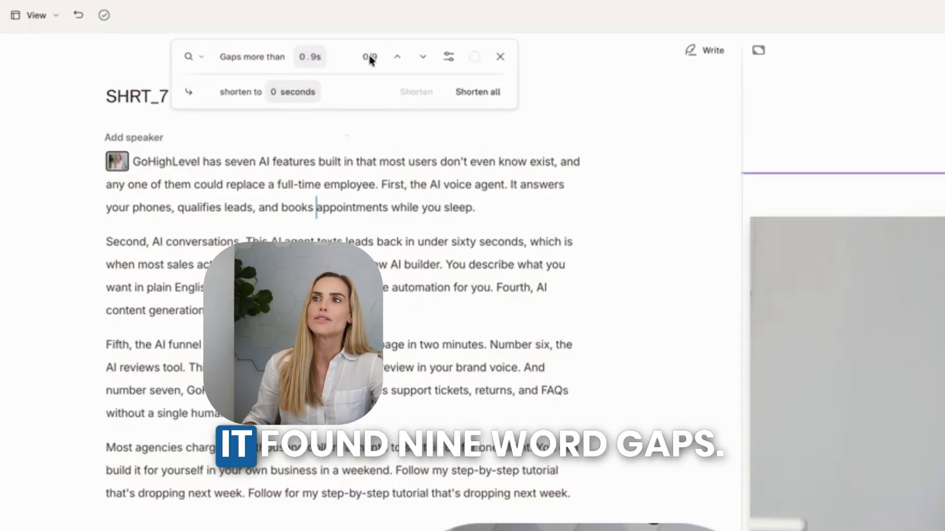
left_click(484, 91)
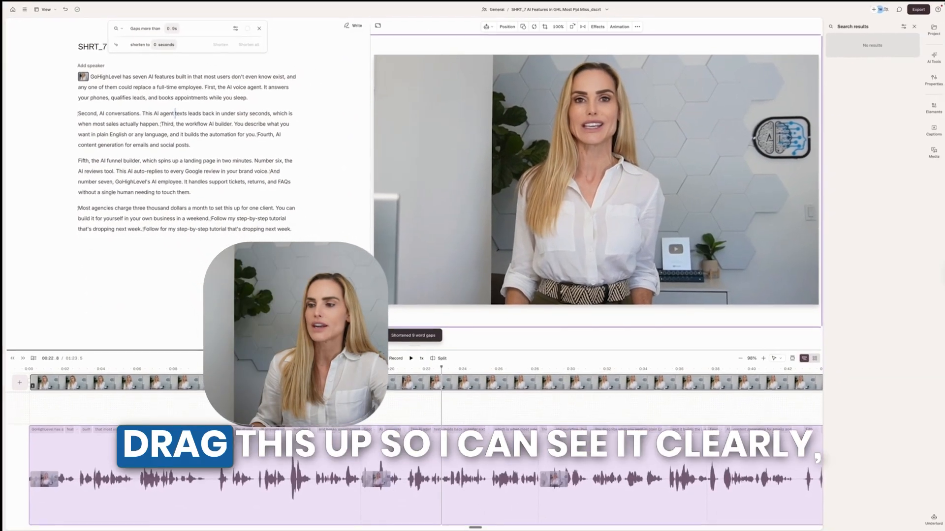
Make the timeline taller, zoom in on the waveform, switch to the Hand tool and close the word gap search.
left_click_drag(286, 424, 286, 405)
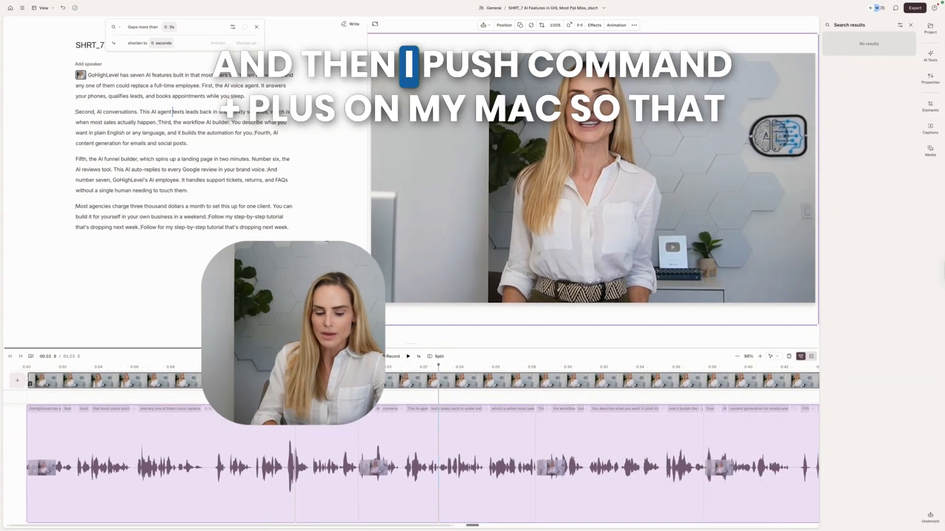
key("super+plus")
key("super+plus")
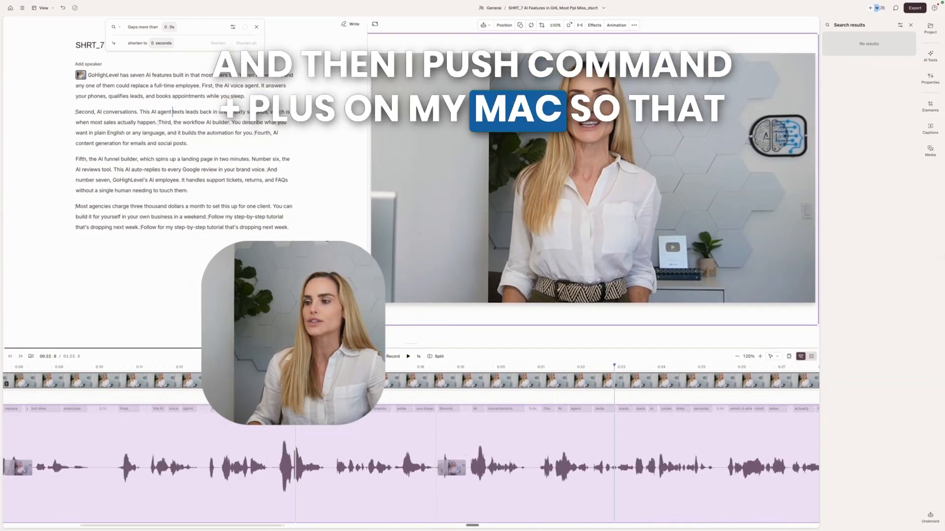
key("super+plus")
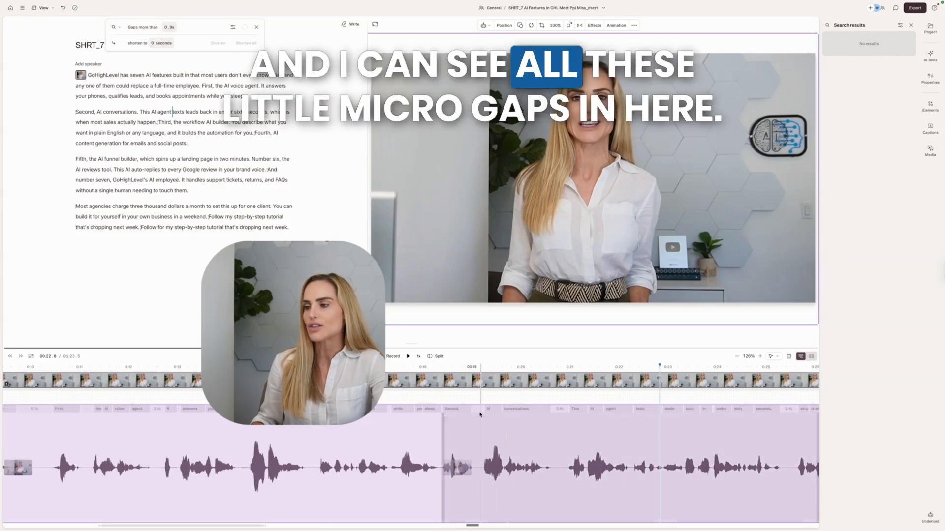
left_click(478, 410)
left_click(390, 407)
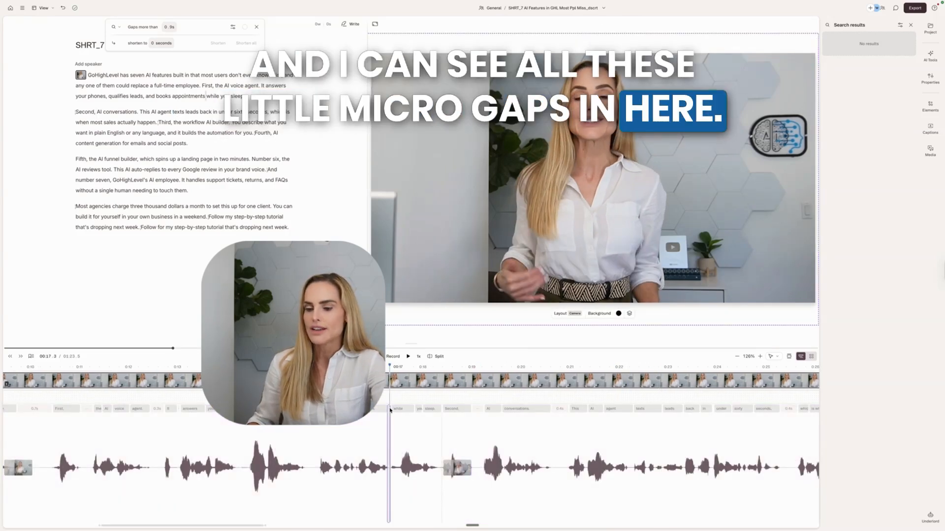
key("h")
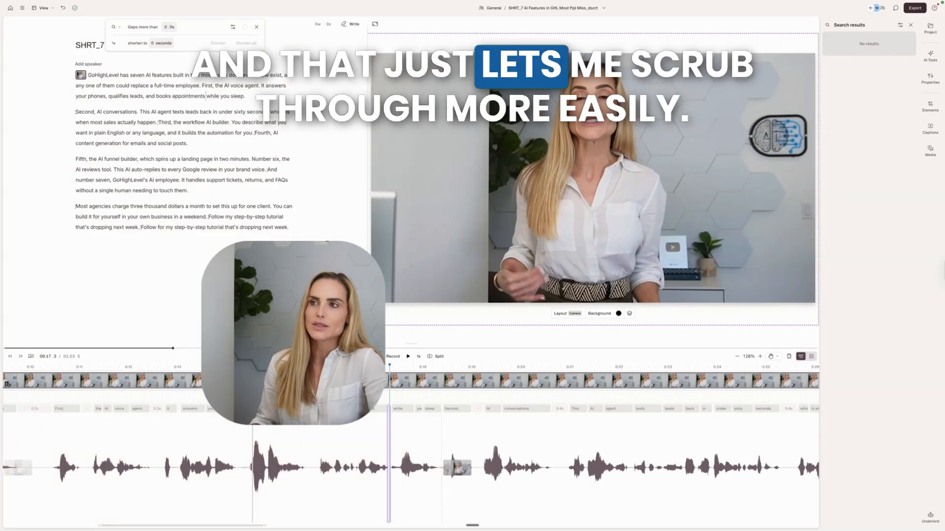
key("Escape")
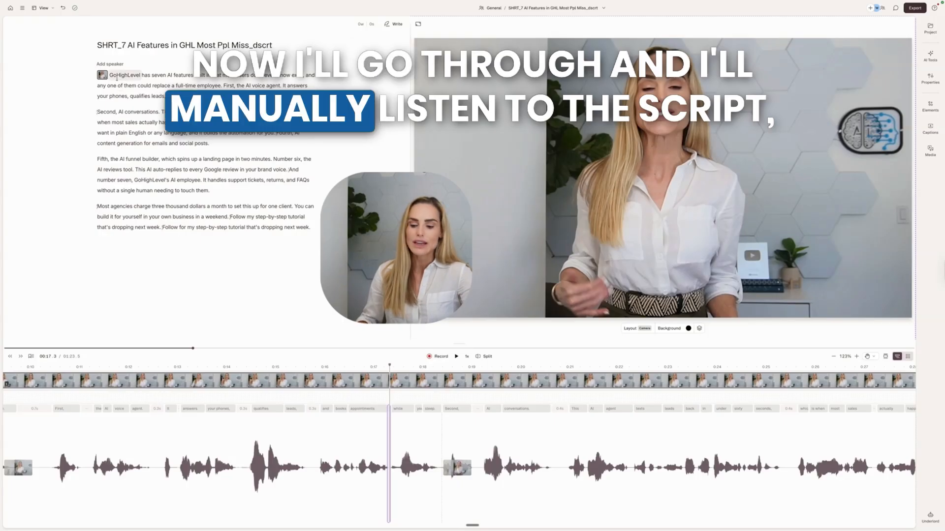
Play the script from "GoHighLevel" and delete the pause between "features" and "built in".
key("XF86AudioRaiseVolume")
left_click(116, 78)
key("space")
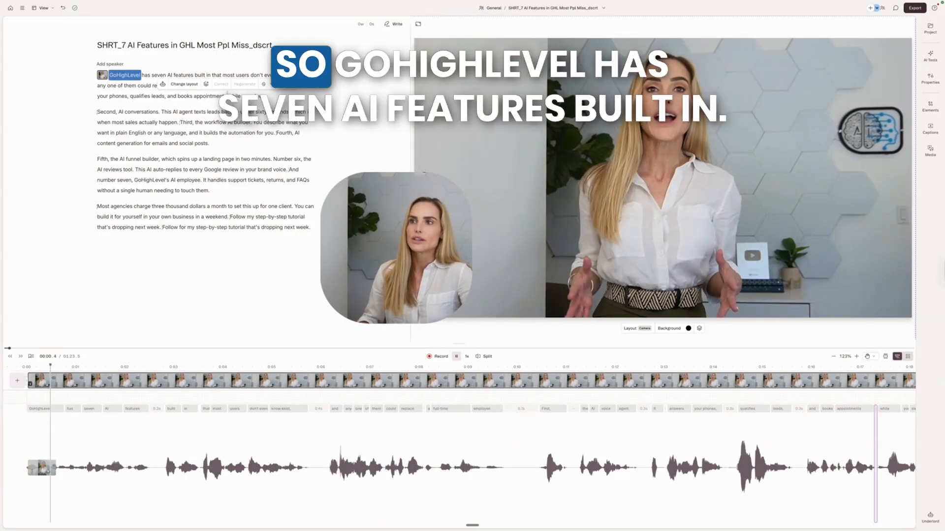
key("XF86AudioRaiseVolume")
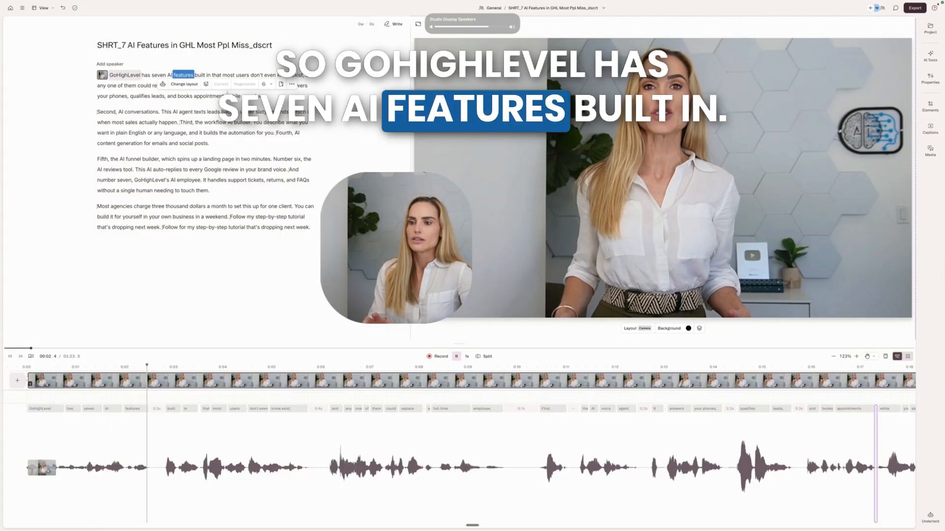
key("space")
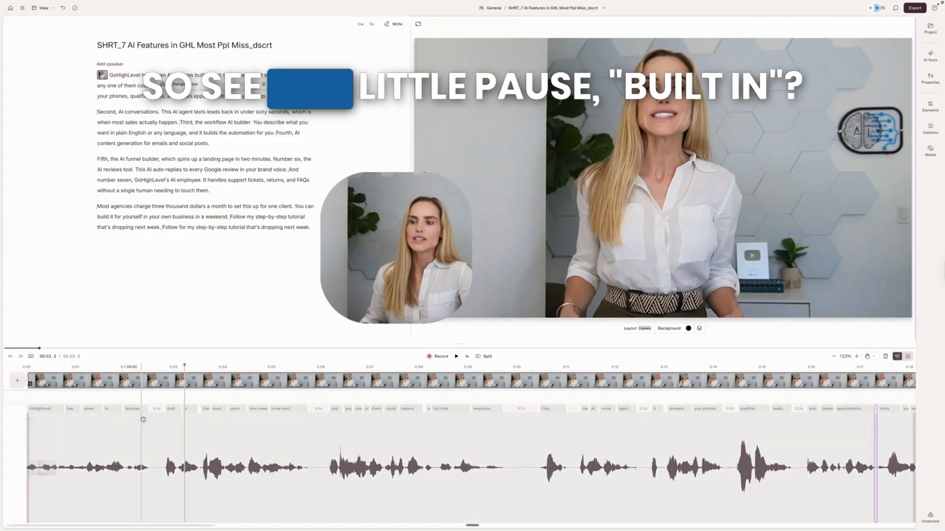
left_click(156, 412)
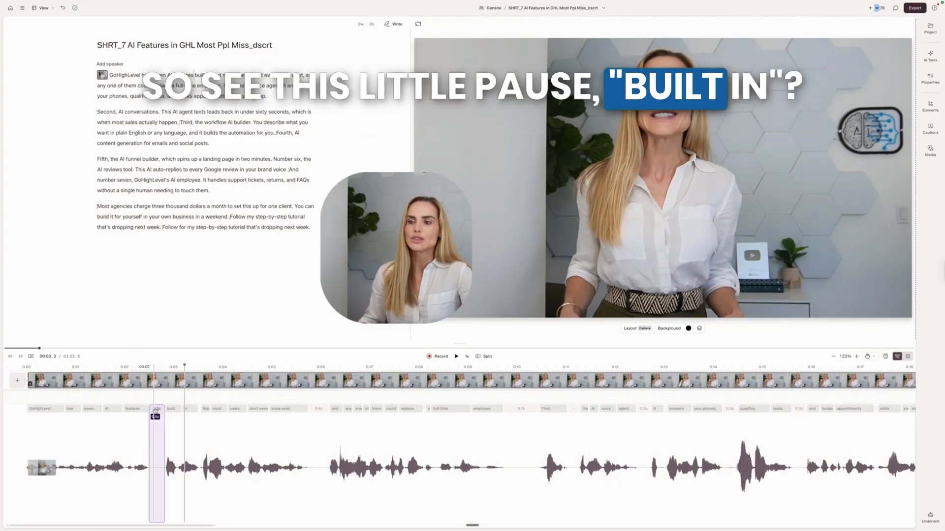
key("Delete")
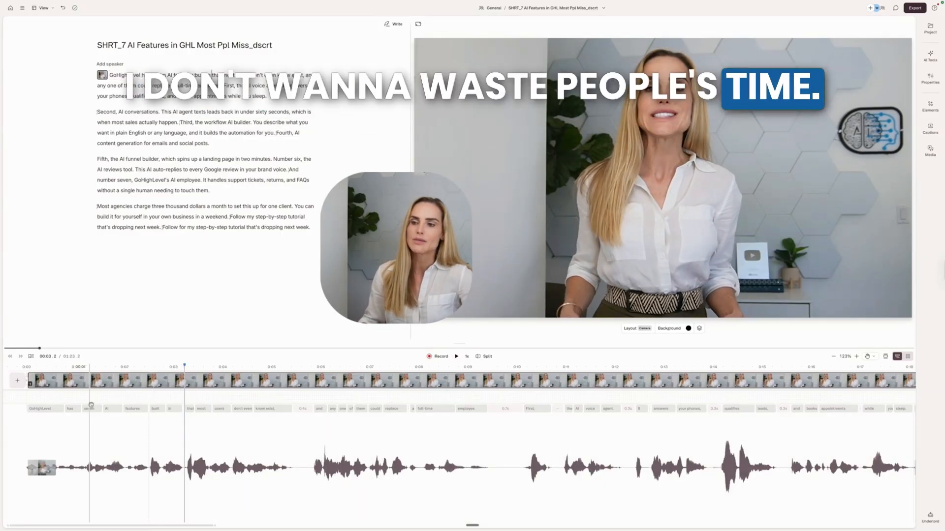
Replay the opening sentence from "seven" and delete the pause after "know exist".
left_click(91, 405)
key("space")
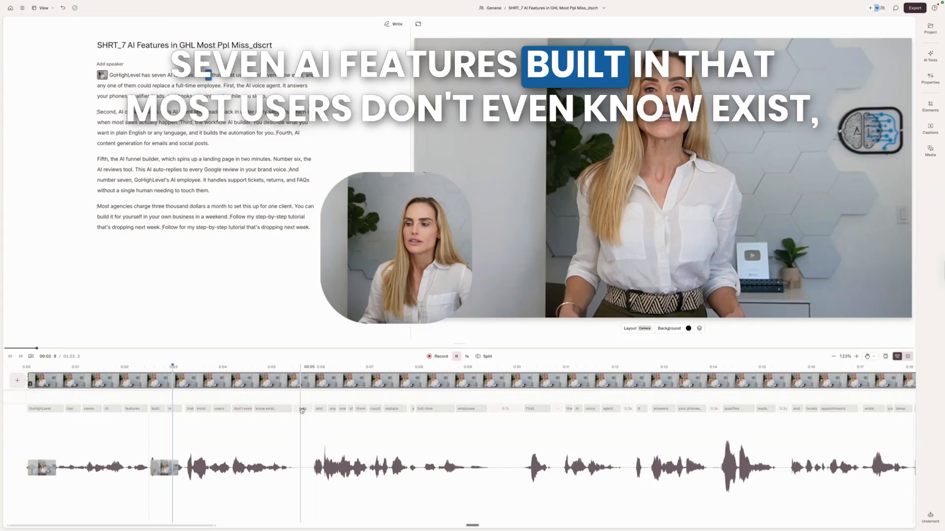
key("Delete")
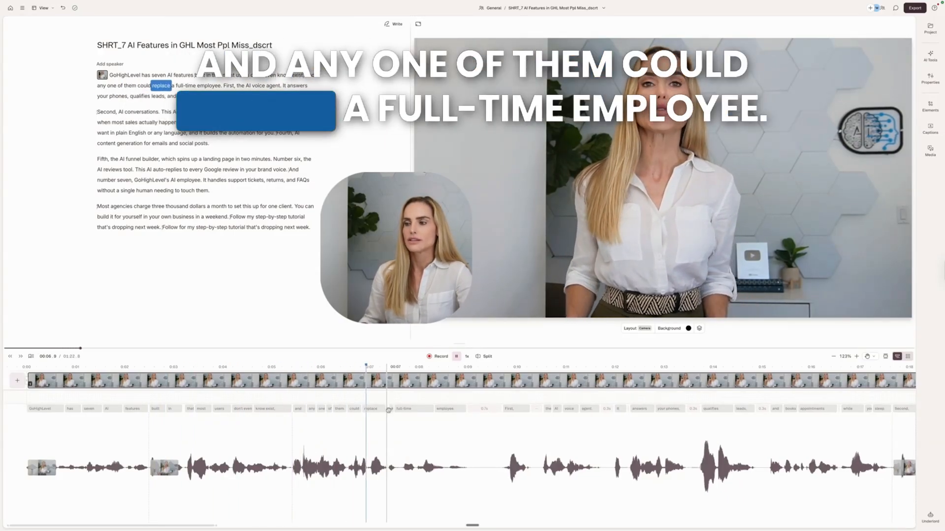
left_click(481, 410)
key("Delete")
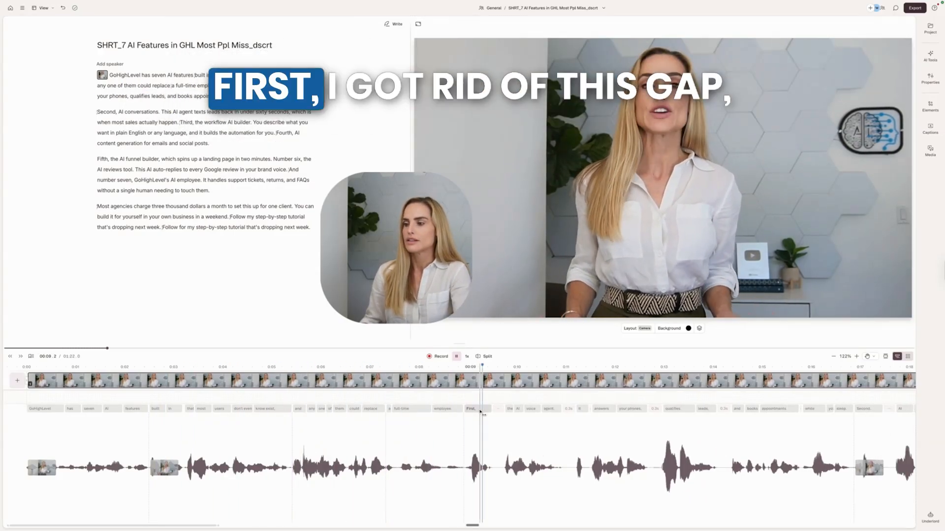
key("ctrl+z")
Trim the pause before "First" to a brief gap, delete the pause following that word, and replay from "full-time".
left_click_drag(511, 411, 481, 411)
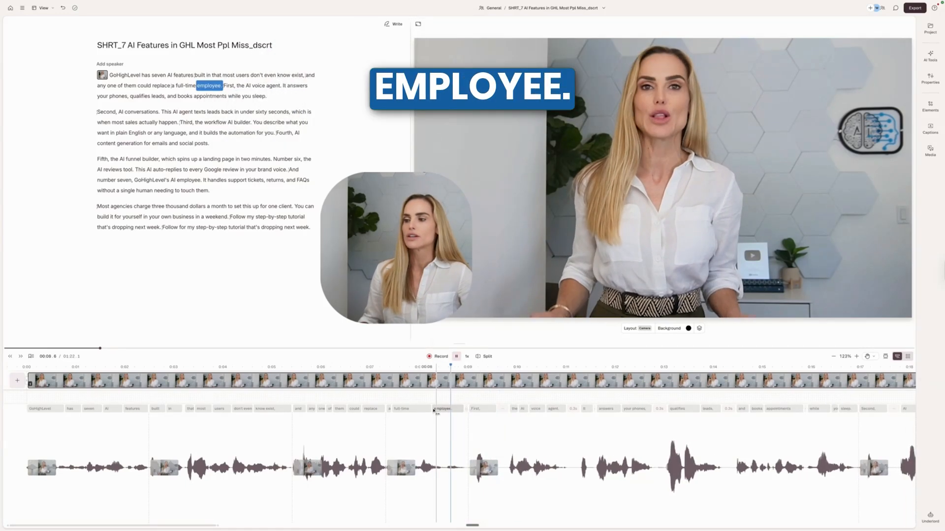
left_click(502, 412)
key("BackSpace")
left_click(421, 412)
key("space")
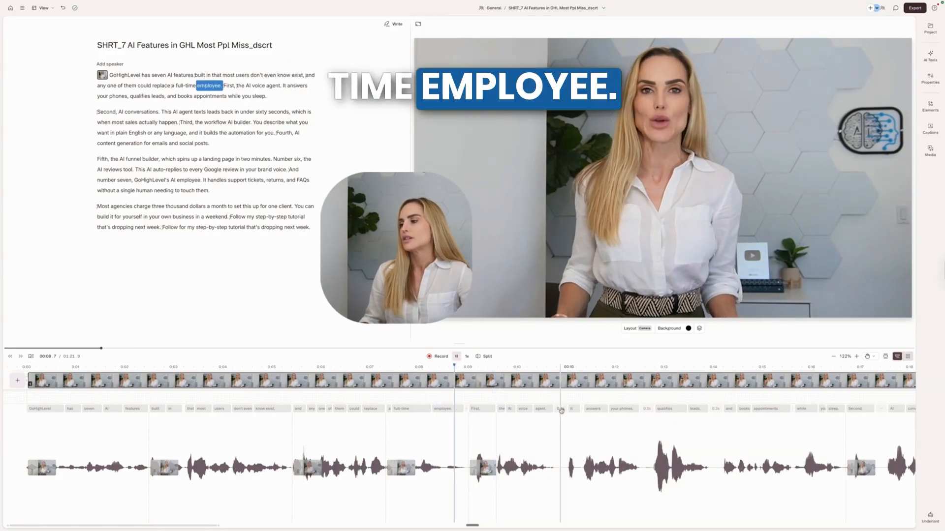
Delete the pauses after "agent", "your phones", "leads" and "Second" while playing through the voice agent section.
left_click(561, 411)
key("BackSpace")
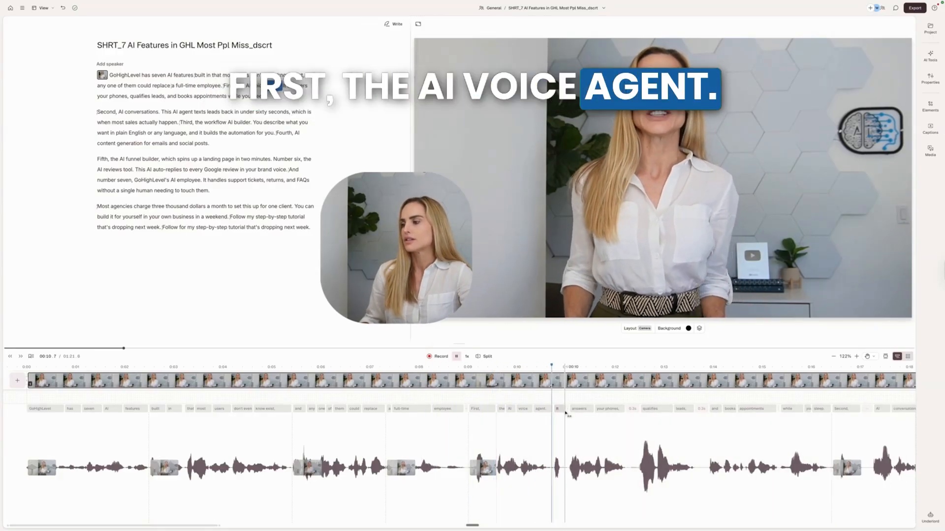
left_click(633, 408)
key("BackSpace")
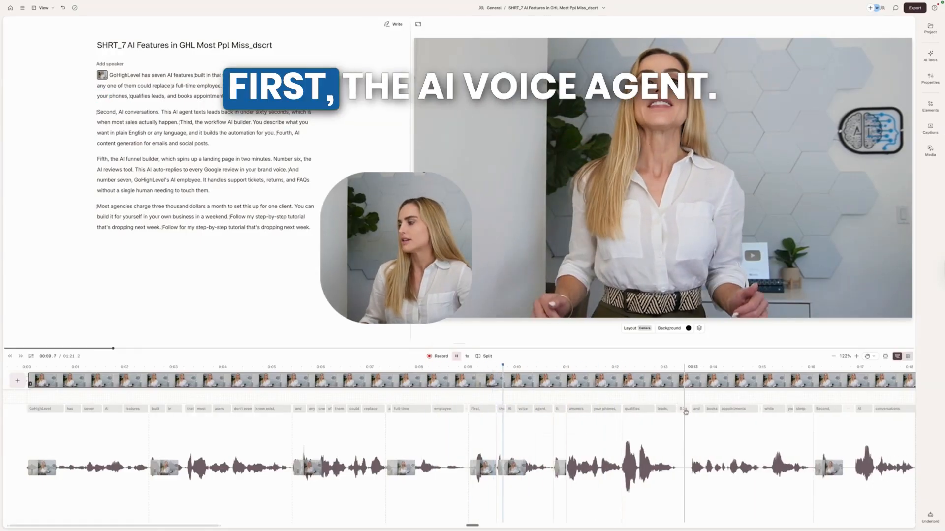
left_click(684, 409)
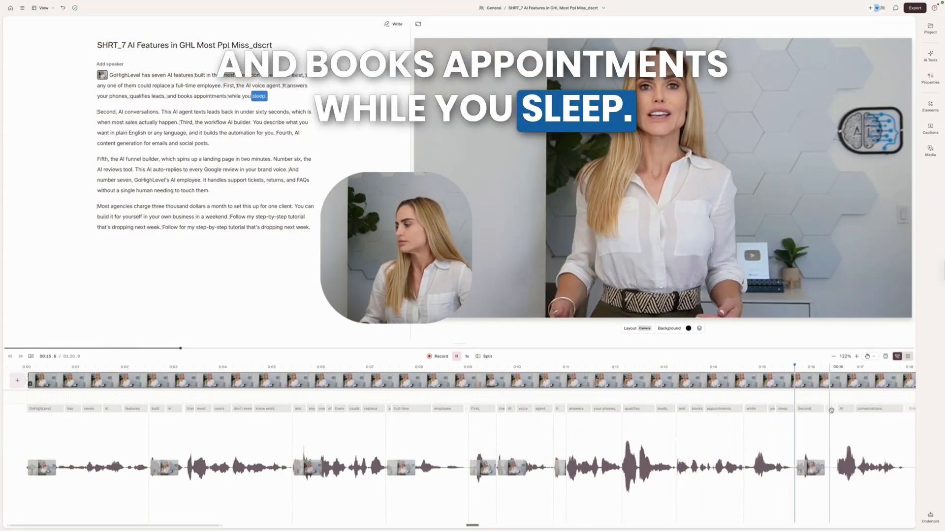
key("space")
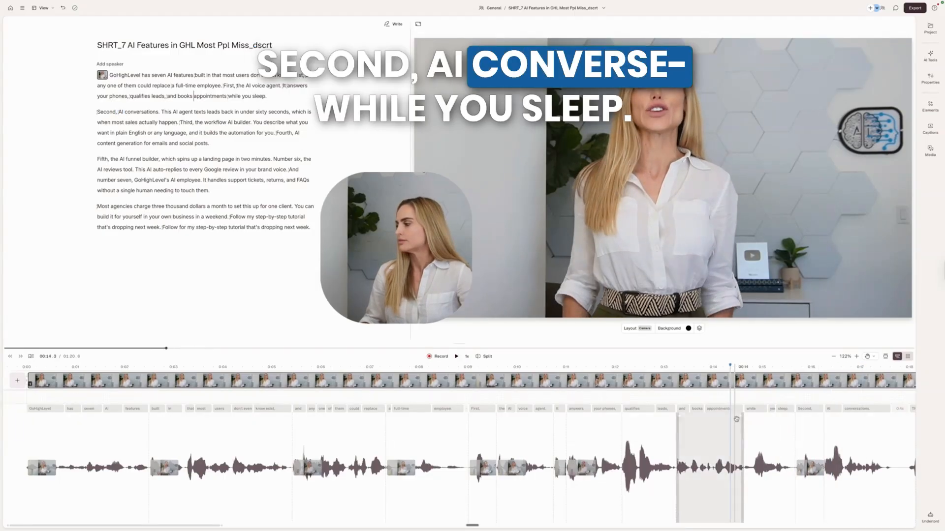
Replay from "appointments" and extend the clip edge to add a small gap before "Second".
left_click(734, 421)
key("space")
key("space")
left_click_drag(802, 410, 807, 411)
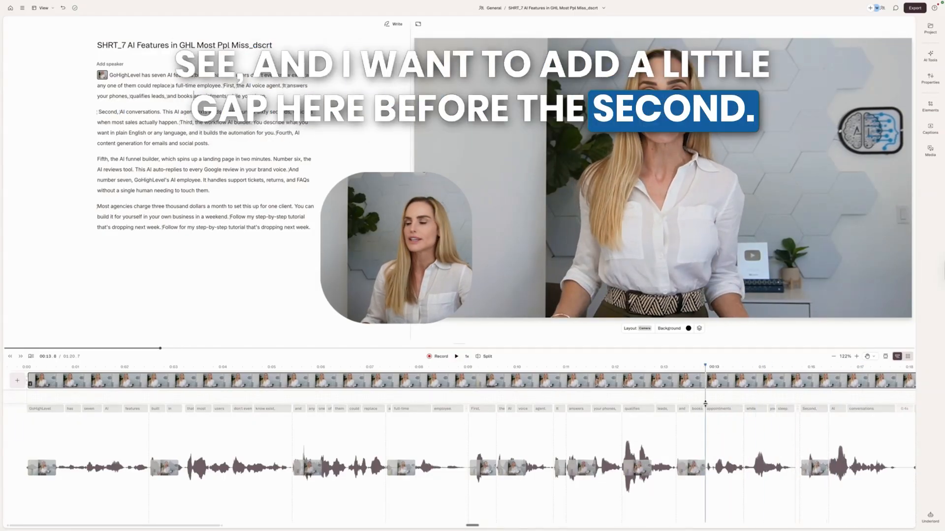
Play the transition into the second point and delete the pause after "conversations".
left_click(704, 406)
key("space")
scroll(613, 418, "right", 5)
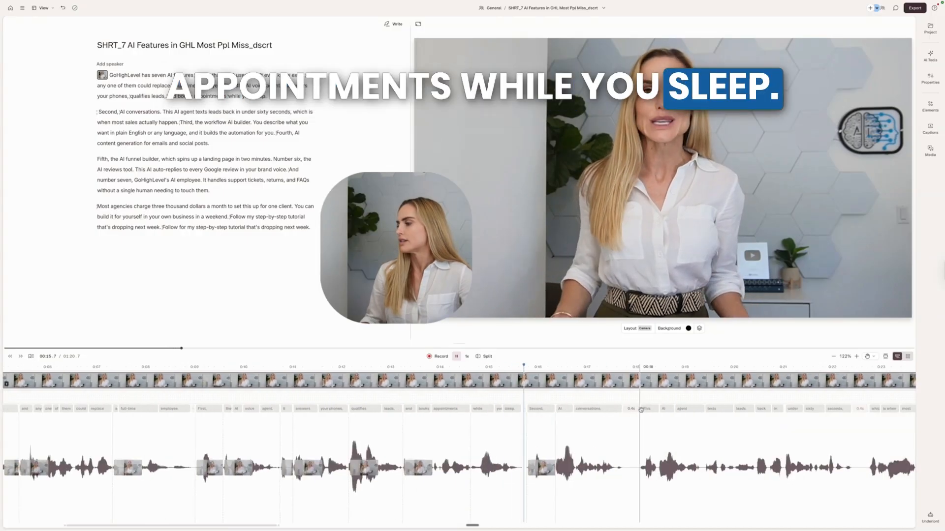
left_click(633, 411)
key("Delete")
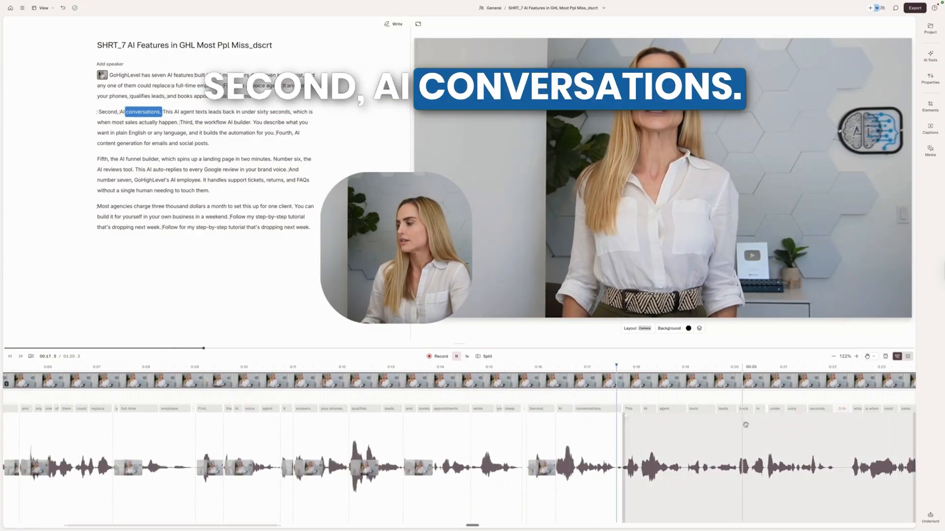
Delete the pause after "sixty seconds" in the AI conversations section.
left_click(842, 410)
key("Delete")
scroll(550, 417, "right", 5)
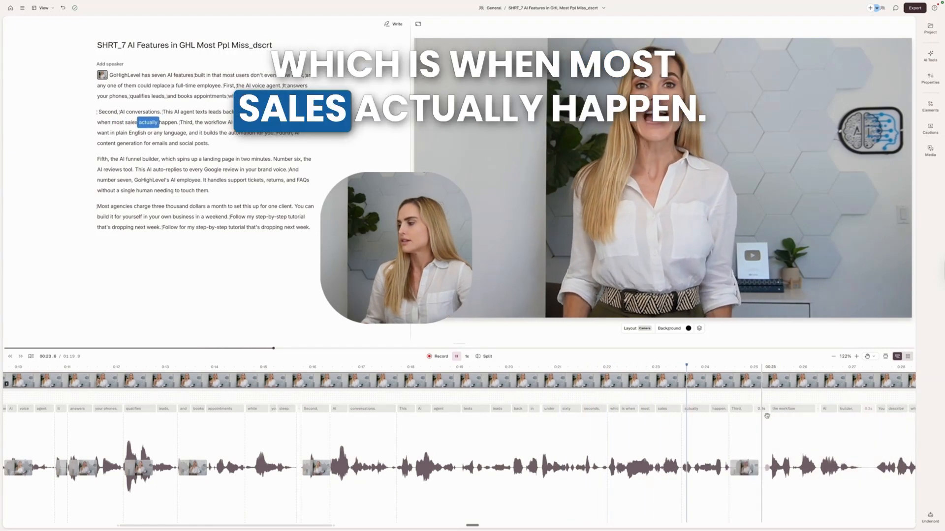
Add a small gap before "Third" and replay the transition starting from "sales".
key("space")
left_click_drag(738, 409, 748, 410)
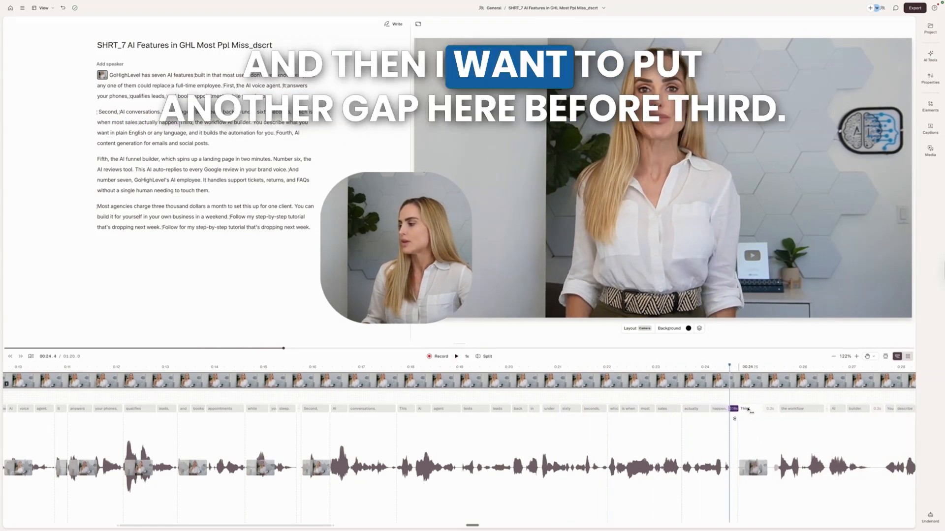
left_click(667, 409)
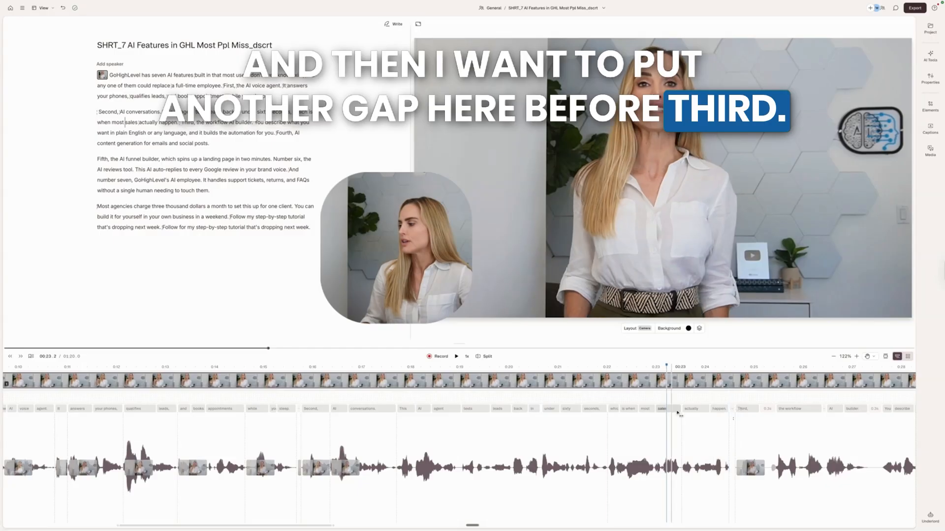
key("space")
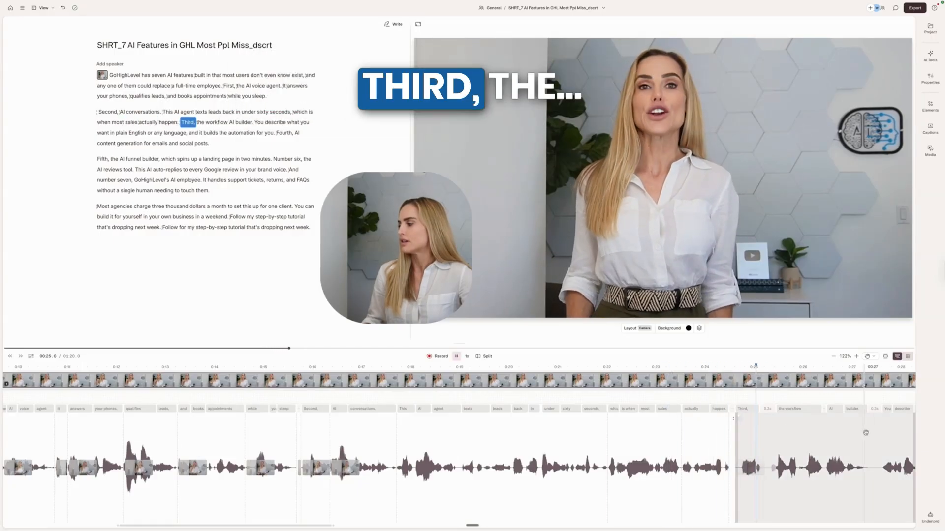
key("space")
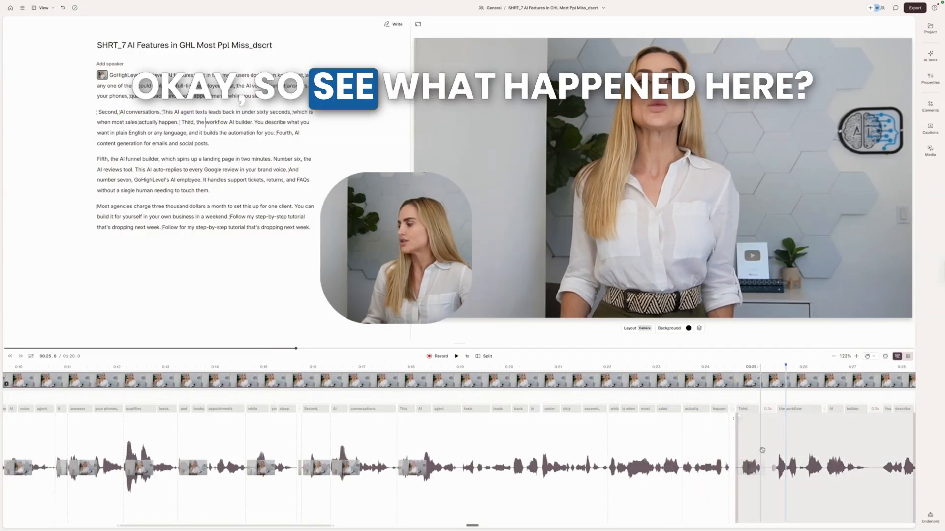
Cut out part of the pause between "Third" and "the workflow" with the Blade tool, and delete the isolated piece.
left_click(778, 436)
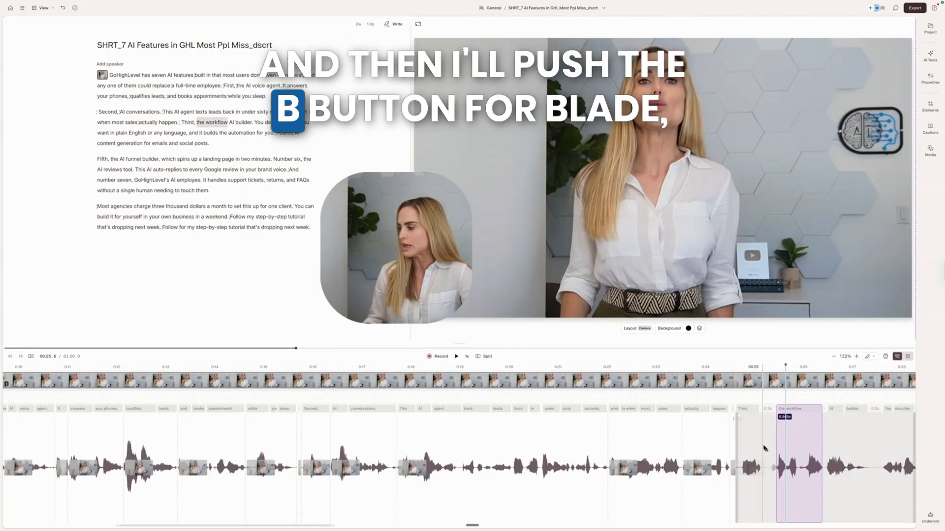
left_click(762, 448)
left_click(771, 447)
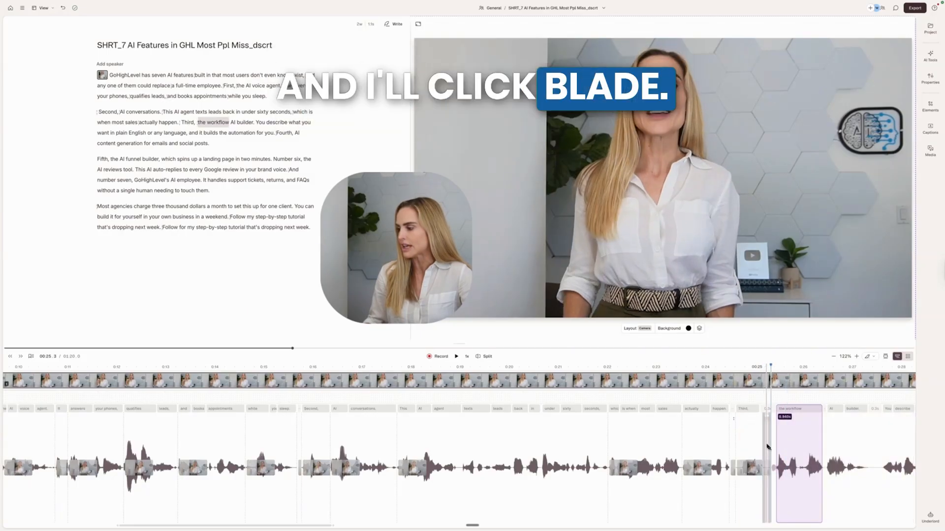
key("a")
left_click(766, 449)
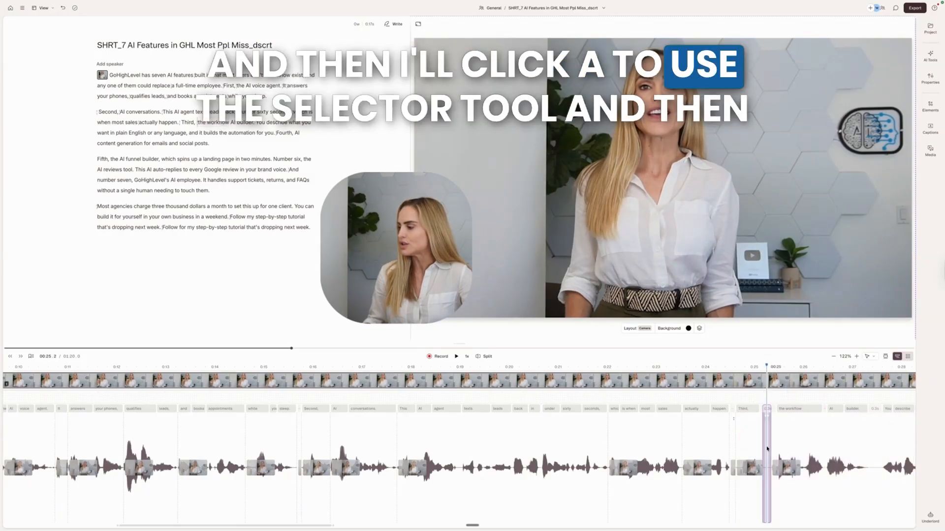
key("Delete")
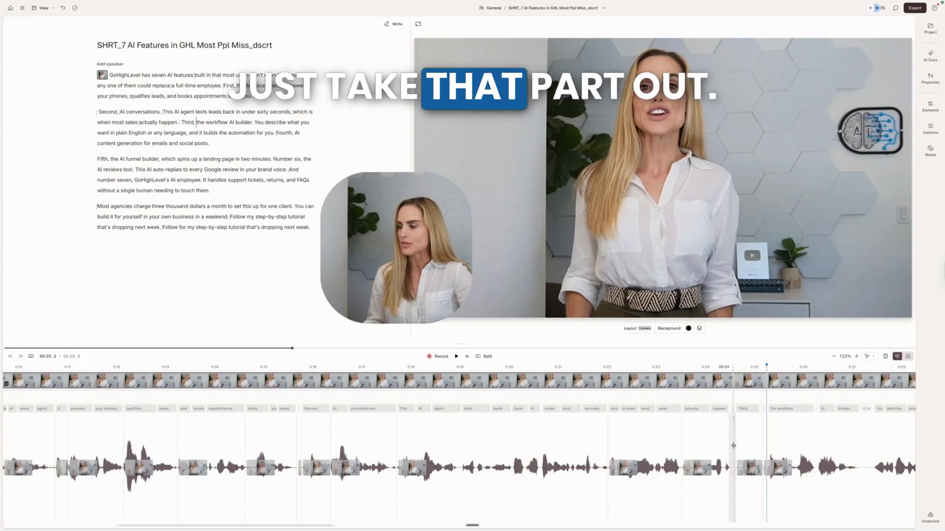
Switch back to the Hand tool and replay from "actually happen" through the workflow AI builder line.
key("h")
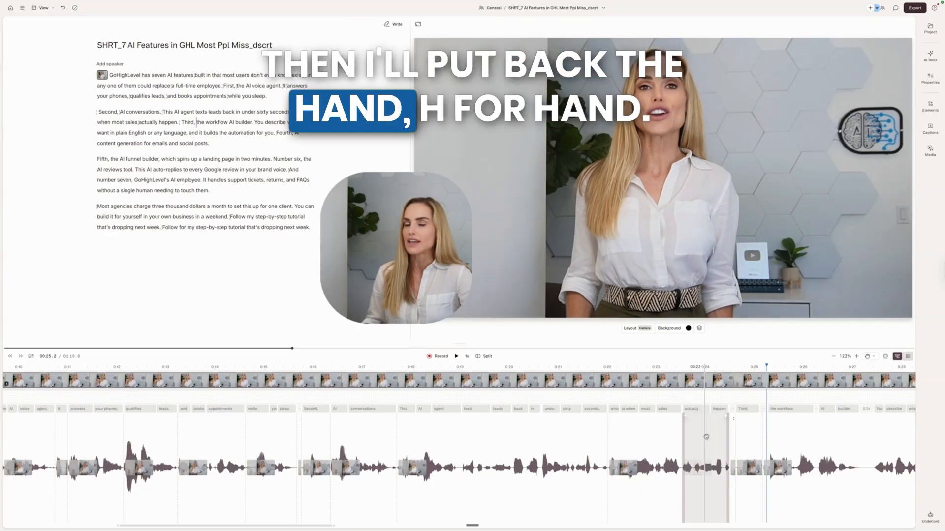
key("space")
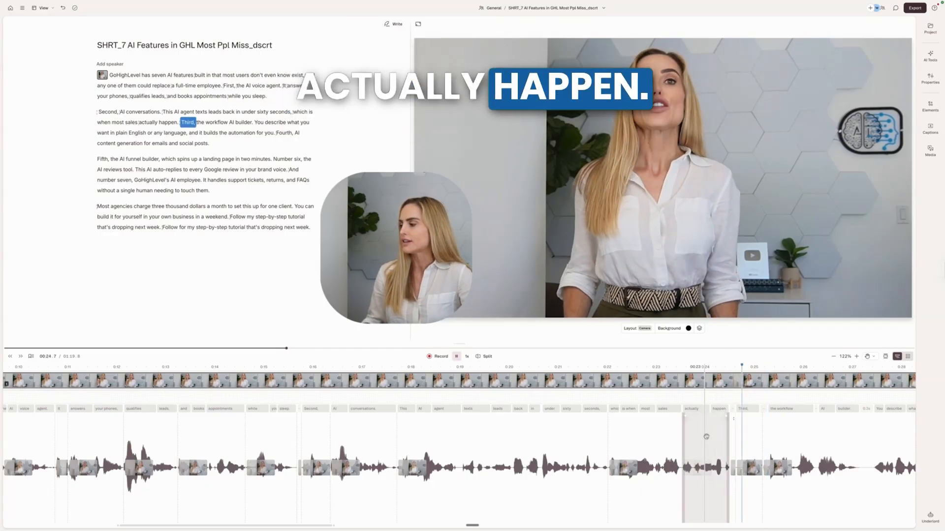
key("space")
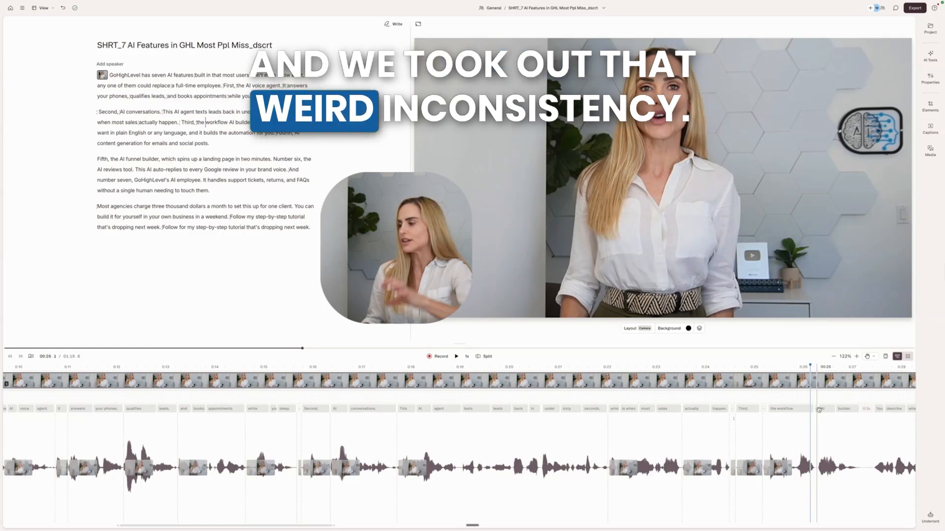
key("space")
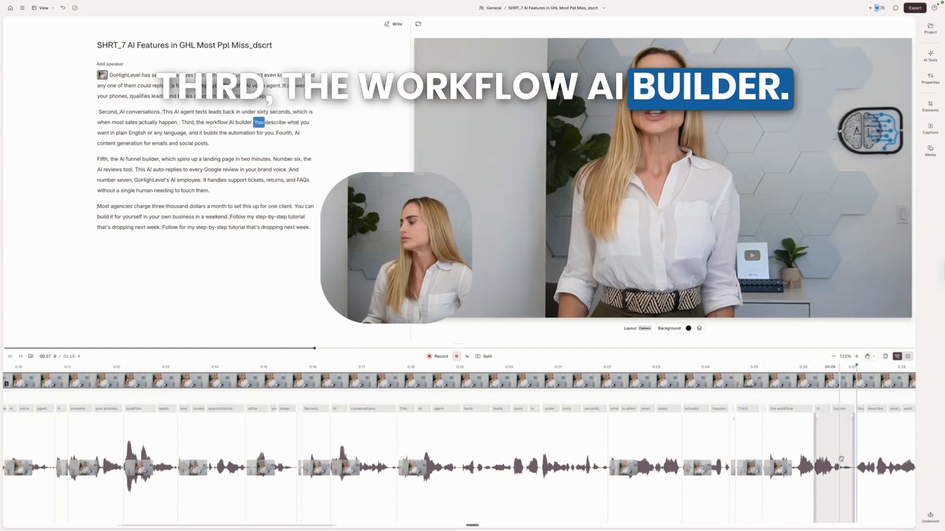
Delete the pauses around "plain English" and after "language" while playing the workflow builder section.
left_click(631, 409)
key("Delete")
left_click(529, 424)
key("space")
left_click(683, 412)
left_click(683, 410)
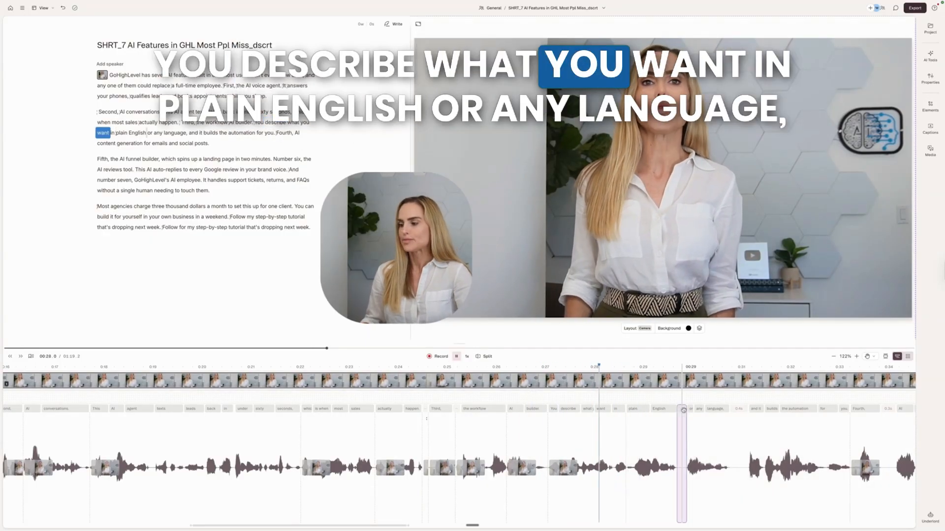
key("Delete")
left_click(727, 410)
key("Delete")
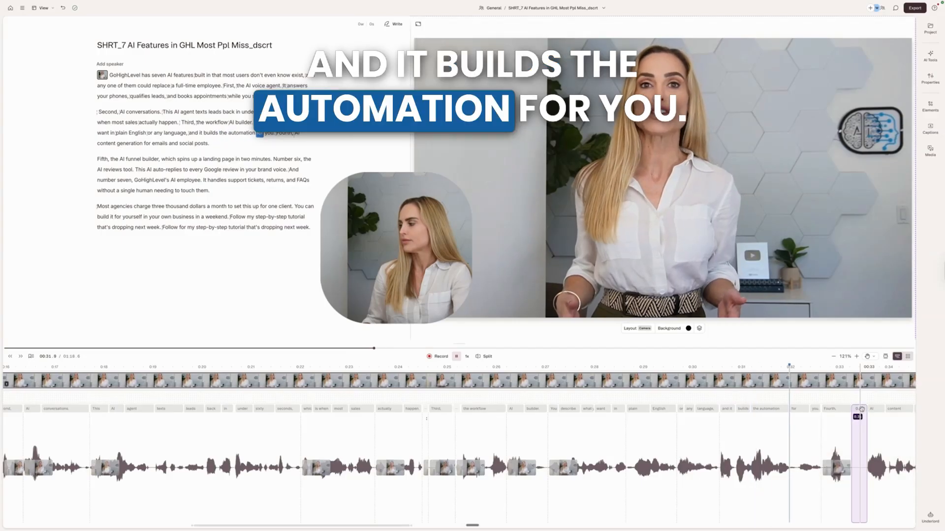
Delete the pause after "Fourth", add a small gap before that word, and replay the transition.
key("Delete")
key("ctrl+z")
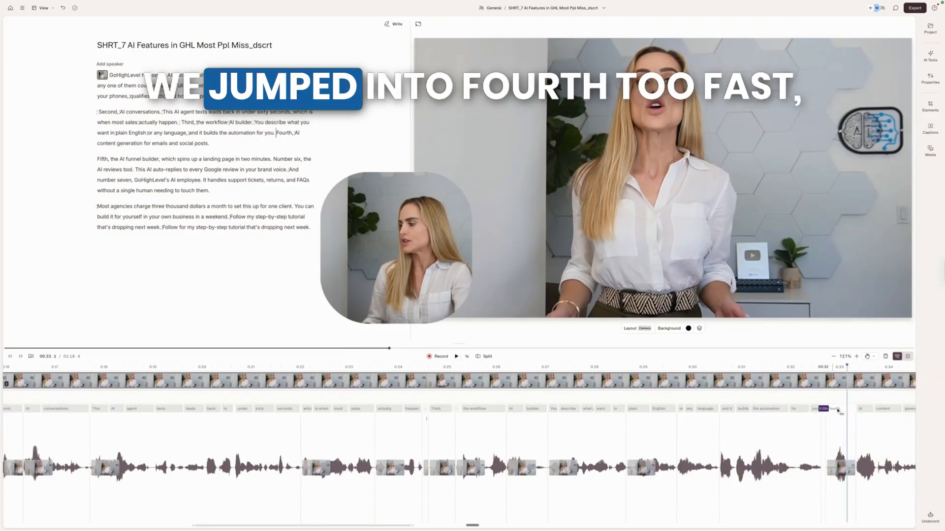
left_click(793, 410)
key("space")
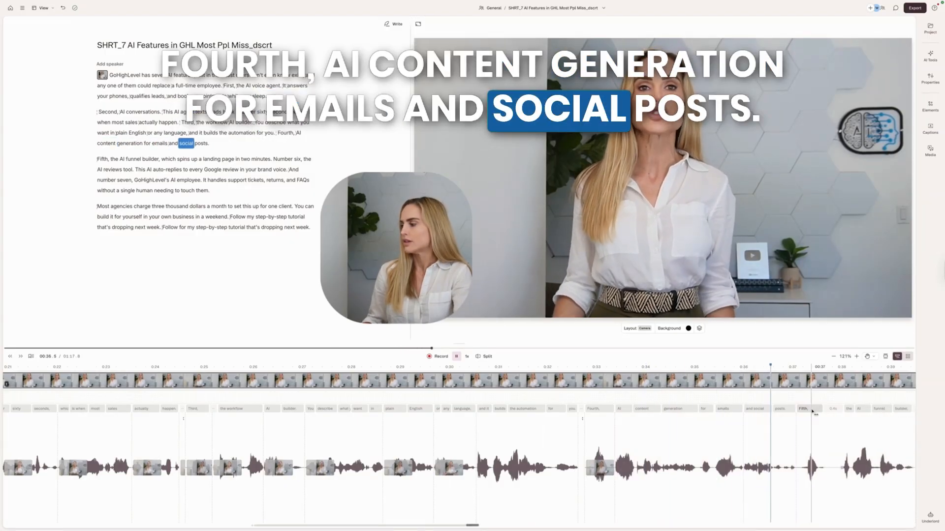
Delete the pause after "Fifth" and replay from "emails".
left_click(833, 410)
key("Delete")
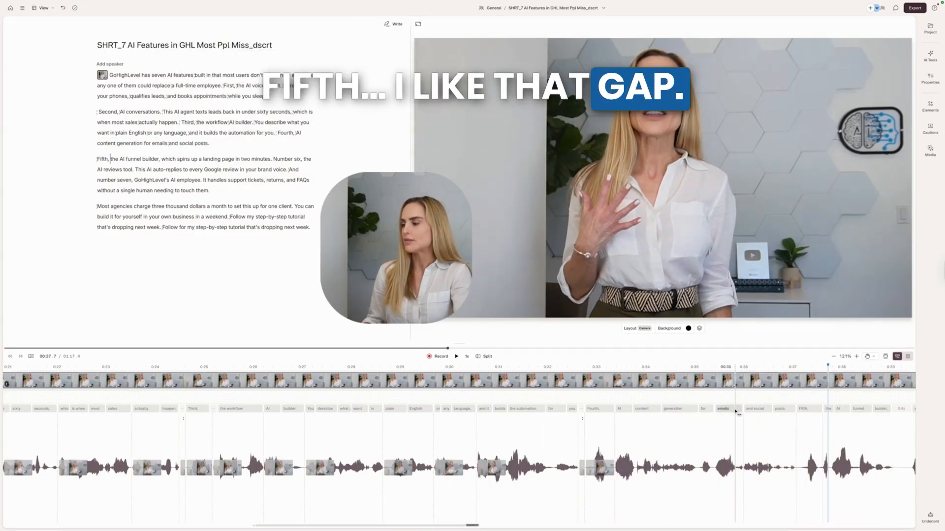
left_click(736, 414)
key("space")
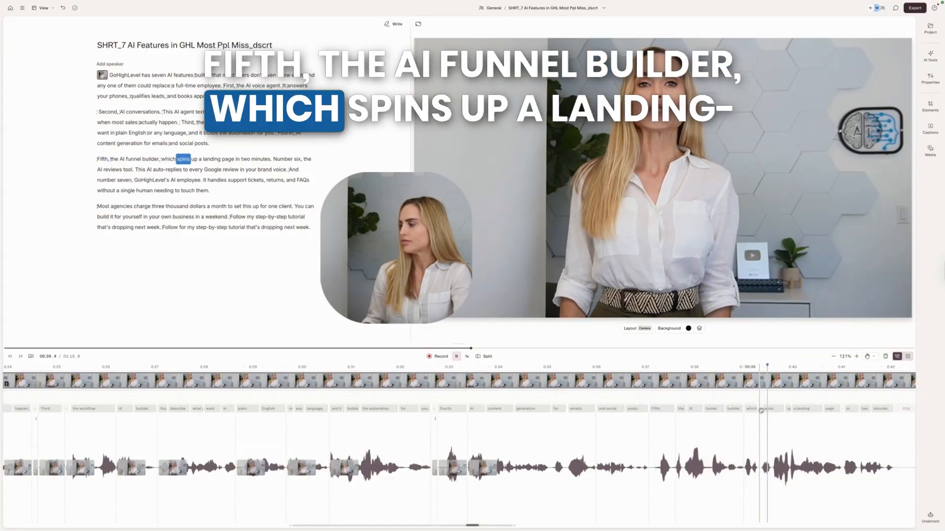
Play through the AI funnel builder line and delete the pause between "minutes" and "Number six".
left_click(678, 421)
key("space")
left_click_drag(838, 411, 833, 413)
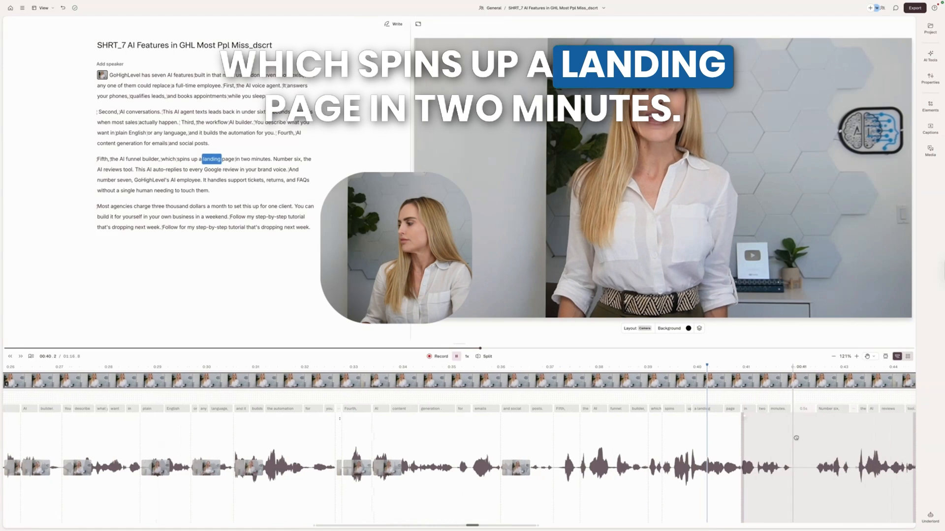
key("Delete")
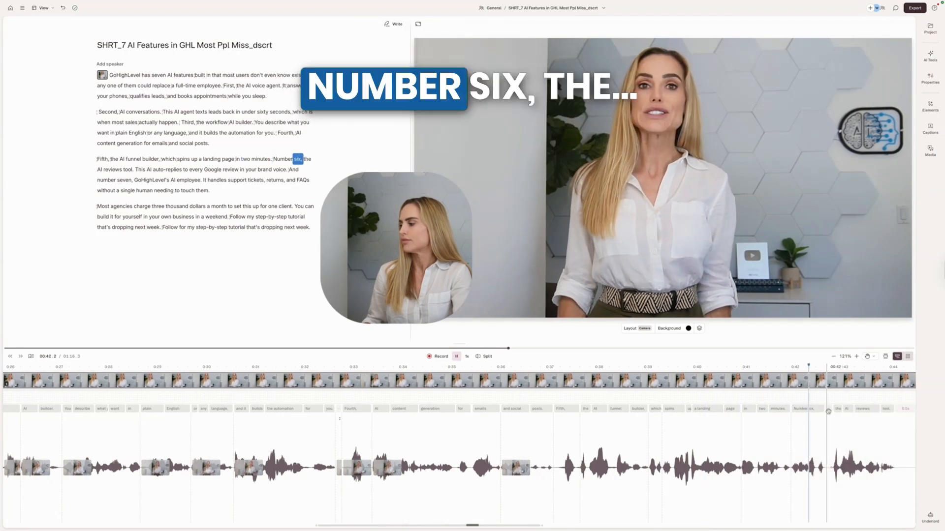
Add a small gap before "Number six", replay from "minutes", and delete the pause after "six".
left_click_drag(804, 412, 809, 413)
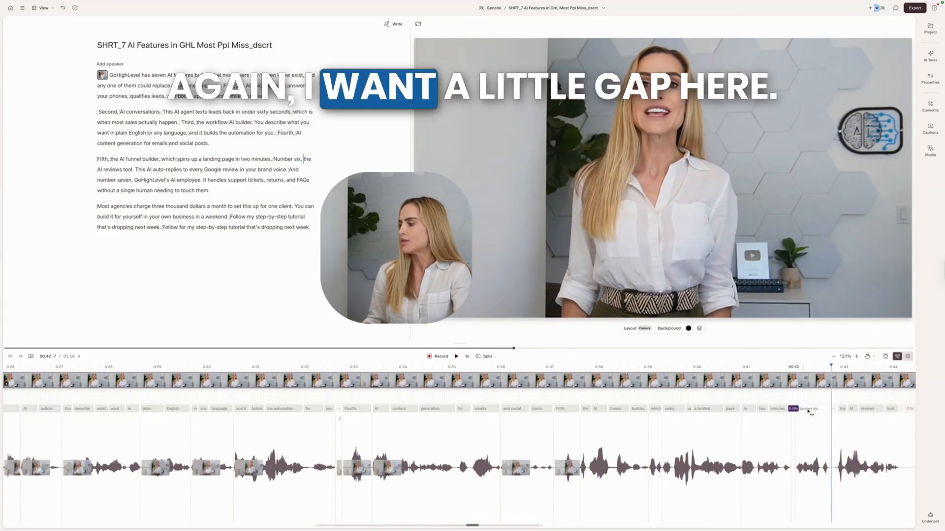
left_click(771, 417)
key("space")
left_click(832, 413)
key("Delete")
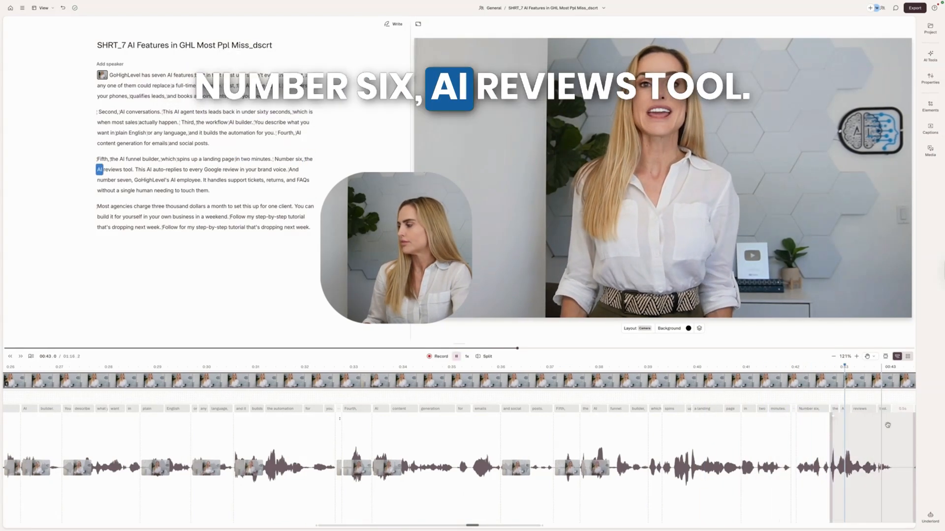
Play through the AI reviews section and delete the pauses after "tool" and "employee".
left_click_drag(886, 427, 711, 420)
key("space")
left_click(627, 418)
key("space")
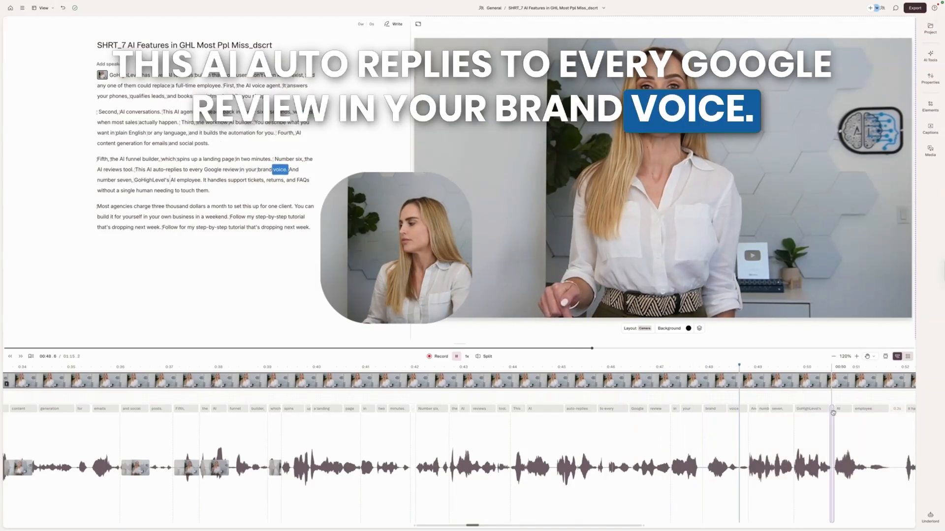
key("space")
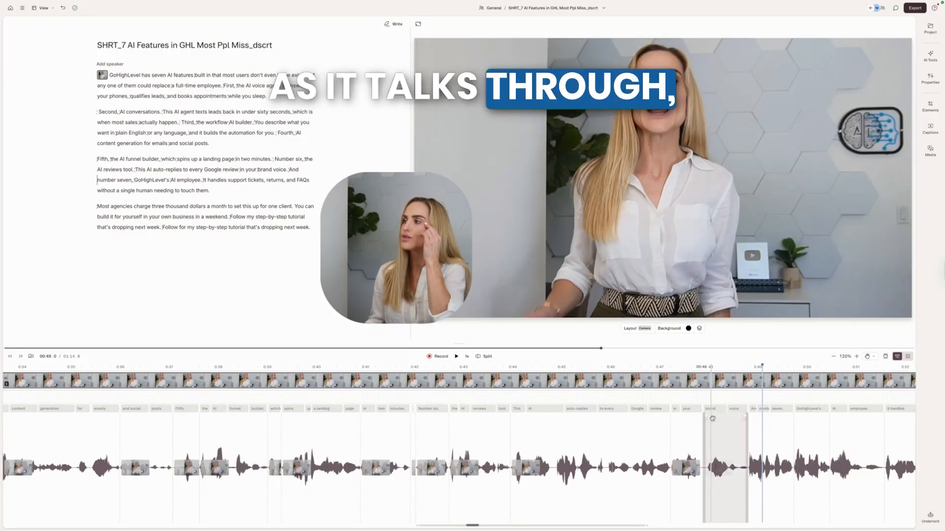
Replay from "brand voice" into the seventh point and add a small gap before "And number seven".
left_click(709, 420)
key("space")
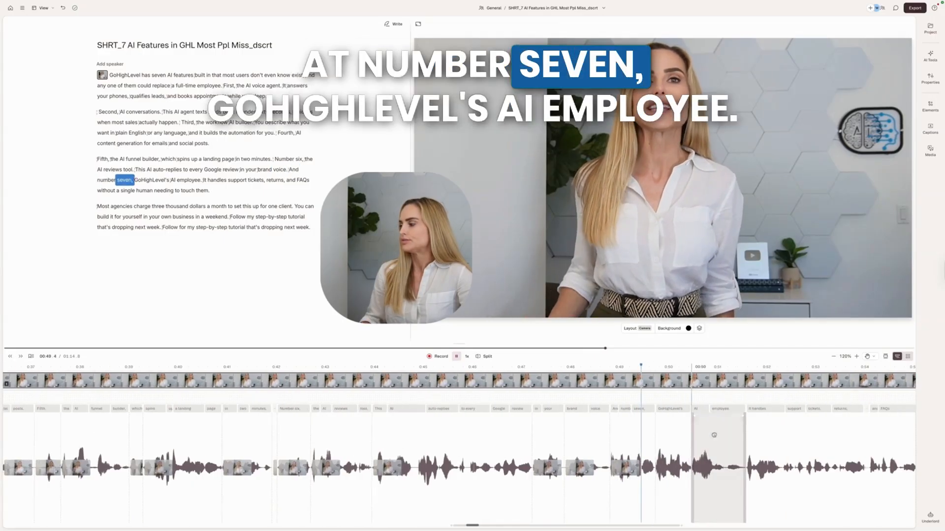
key("space")
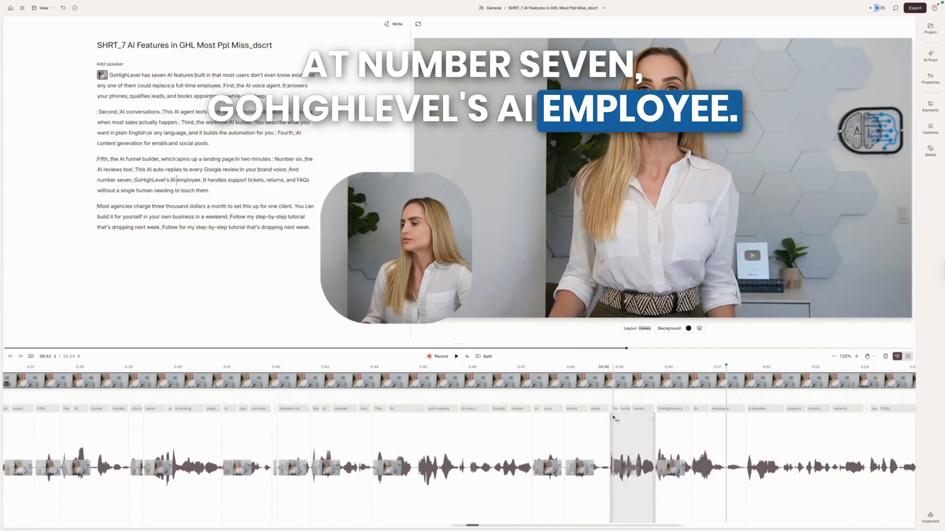
left_click(618, 410)
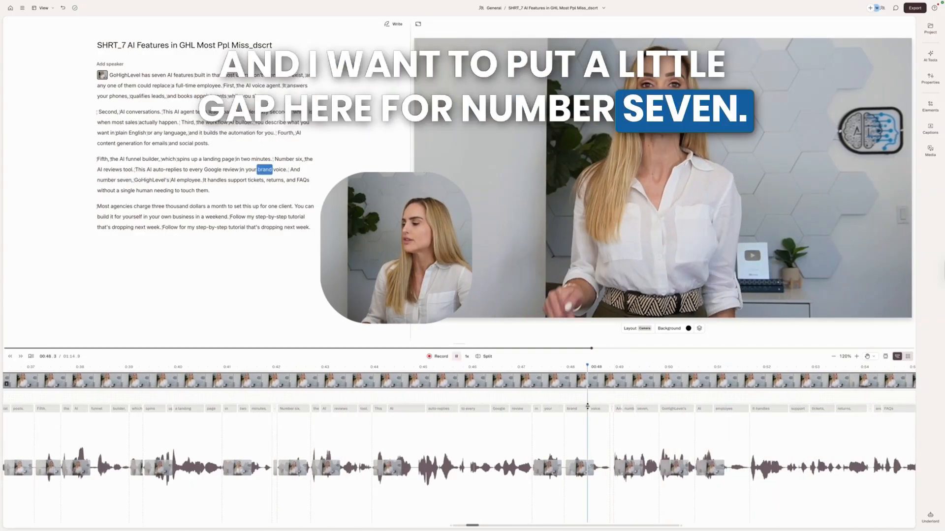
Play on to "in a weekend" and extend the clip edge to restore the cut-off end of "weekend".
key("space")
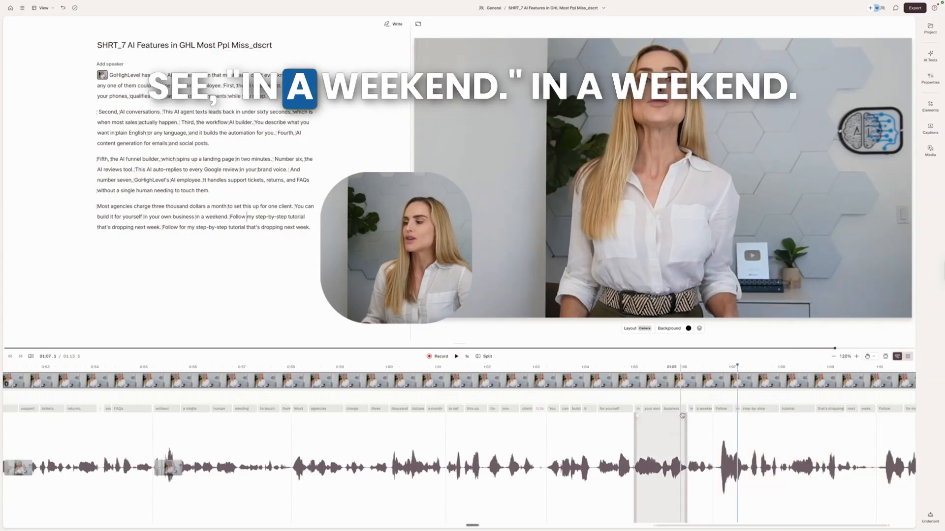
key("space")
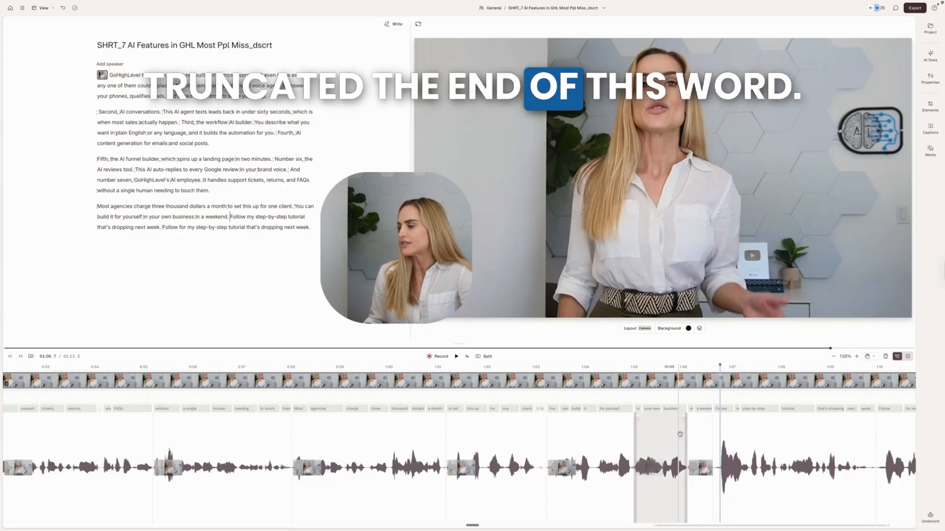
left_click(713, 432)
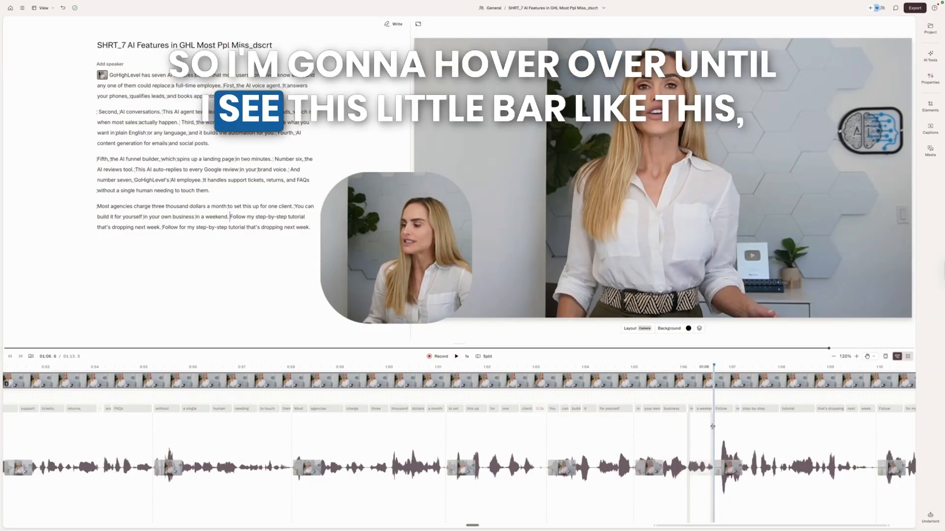
left_click_drag(712, 428, 725, 427)
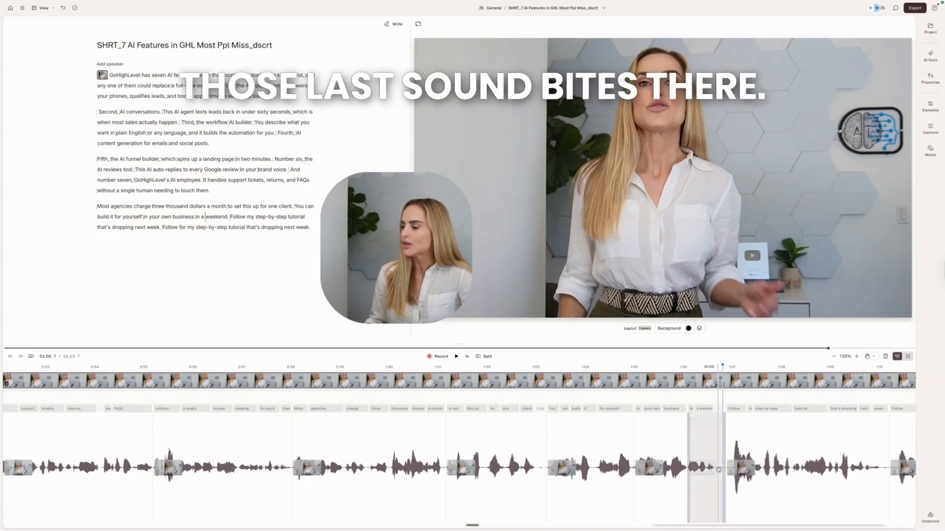
Replay from "business in a weekend" and listen through the closing step-by-step tutorial line.
left_click(679, 448)
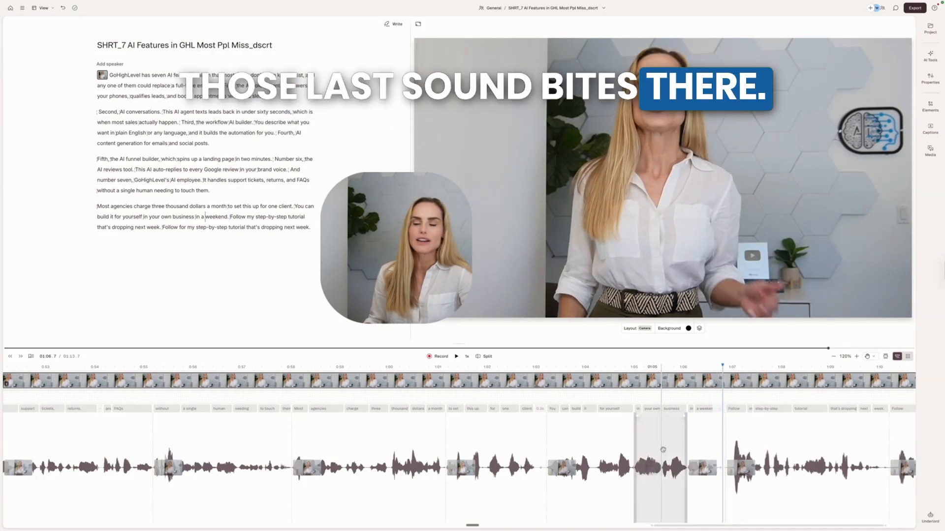
key("space")
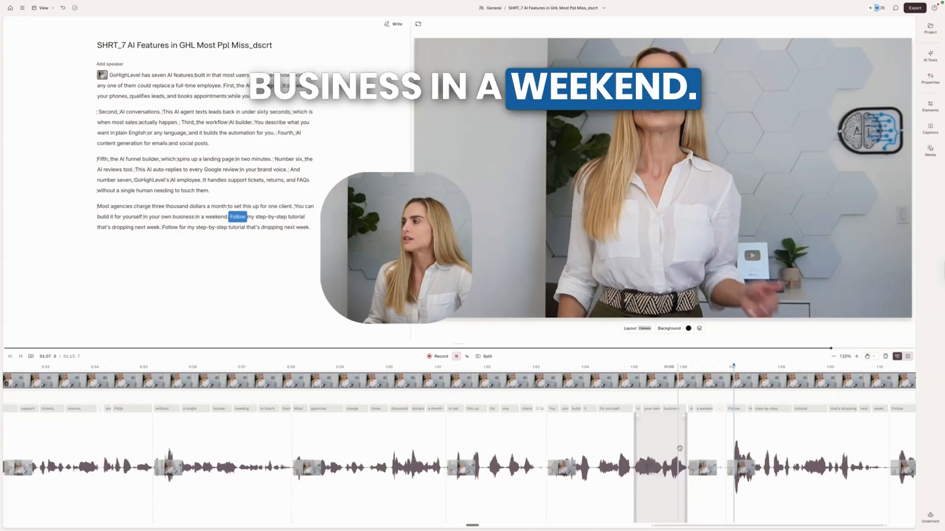
left_click(737, 426)
key("space")
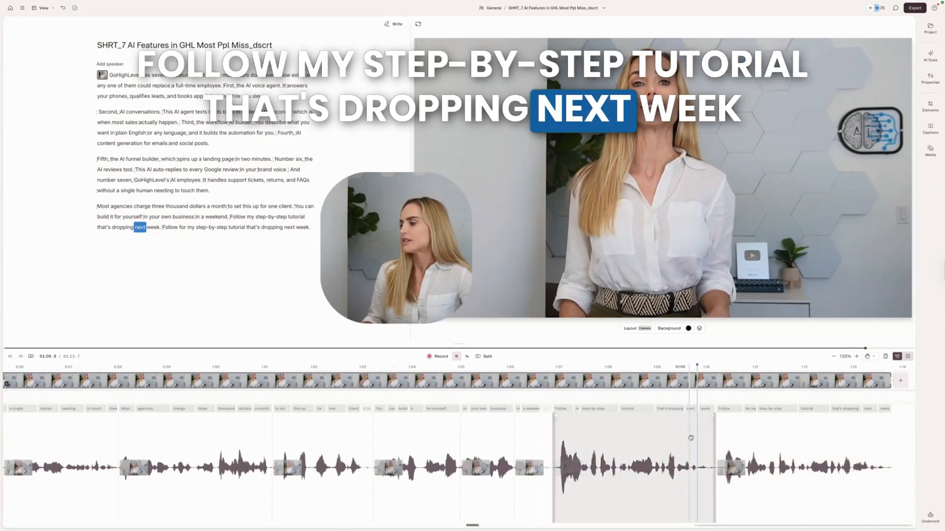
Play through both takes of the closing step-by-step tutorial sentence to compare them.
key("space")
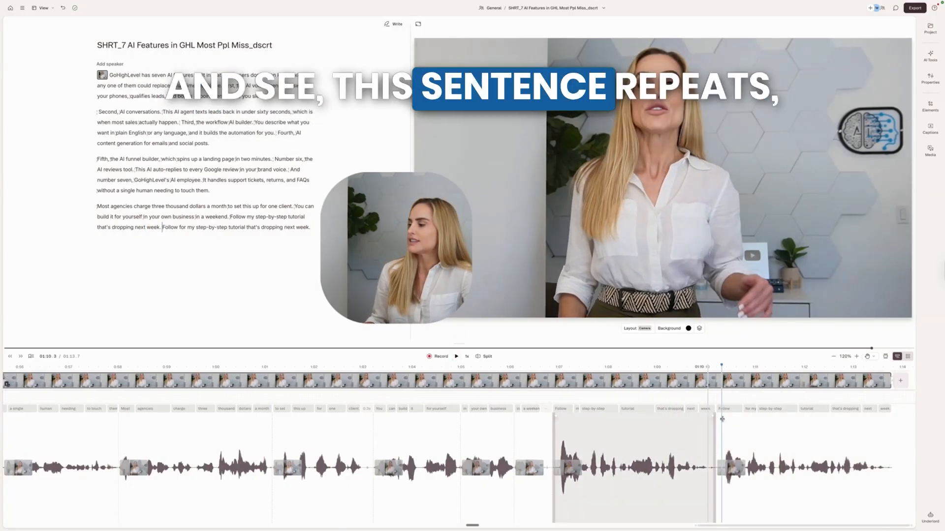
key("space")
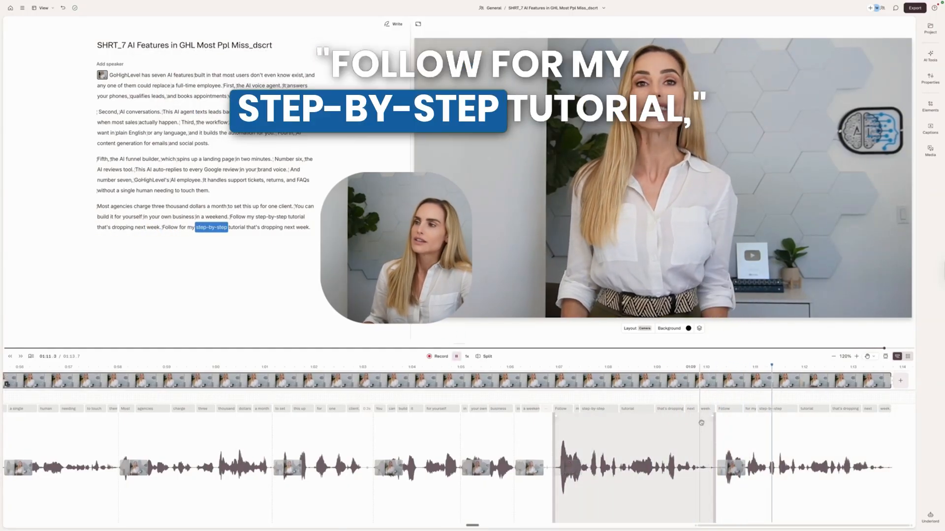
key("space")
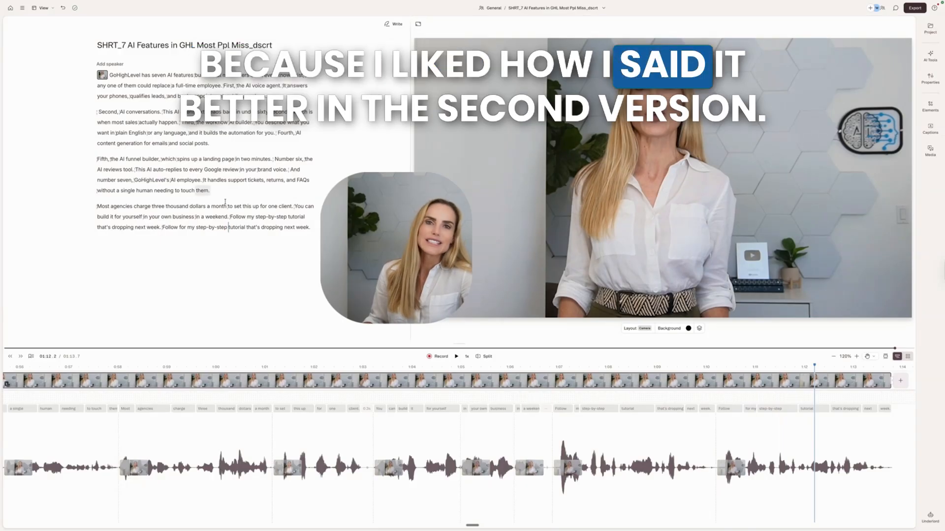
Mark the first "Follow my step-by-step tutorial that's dropping next week." sentence as ignored and replay from "weekend".
left_click(160, 227)
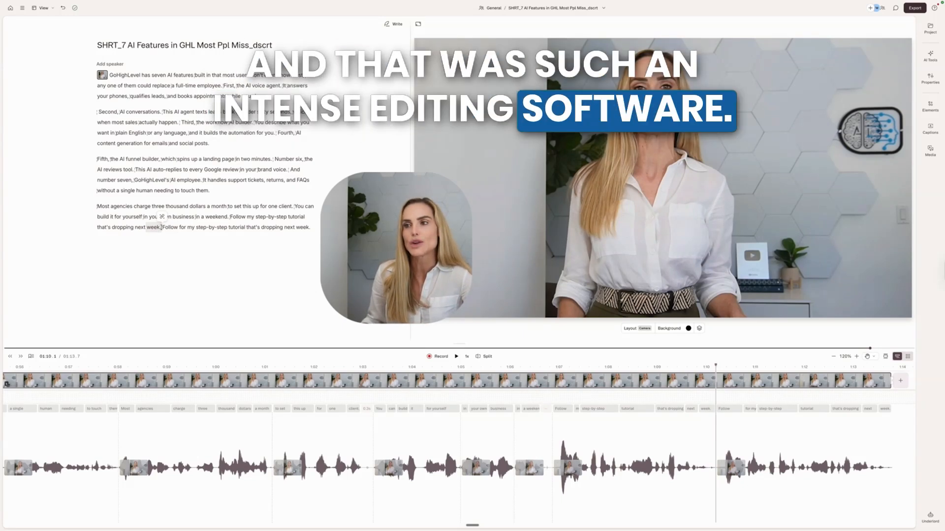
left_click_drag(161, 227, 271, 215)
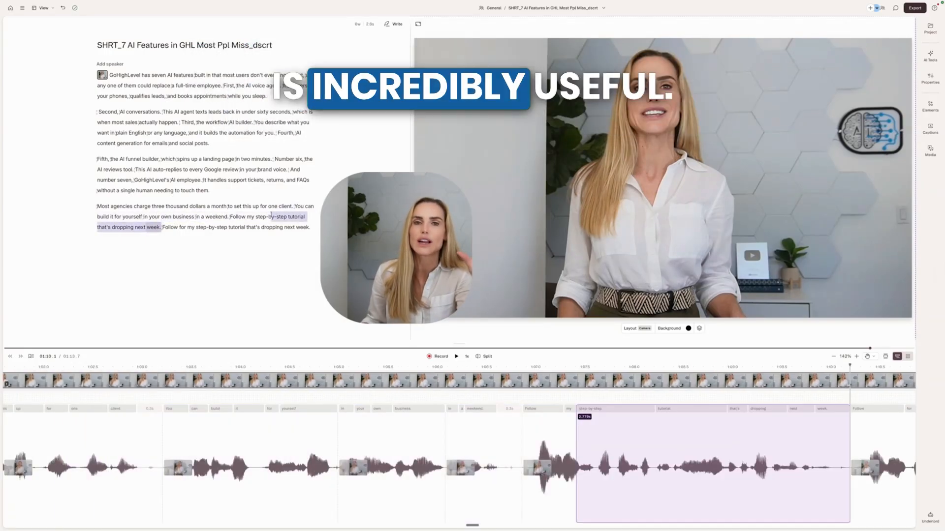
left_click(235, 220, "shift")
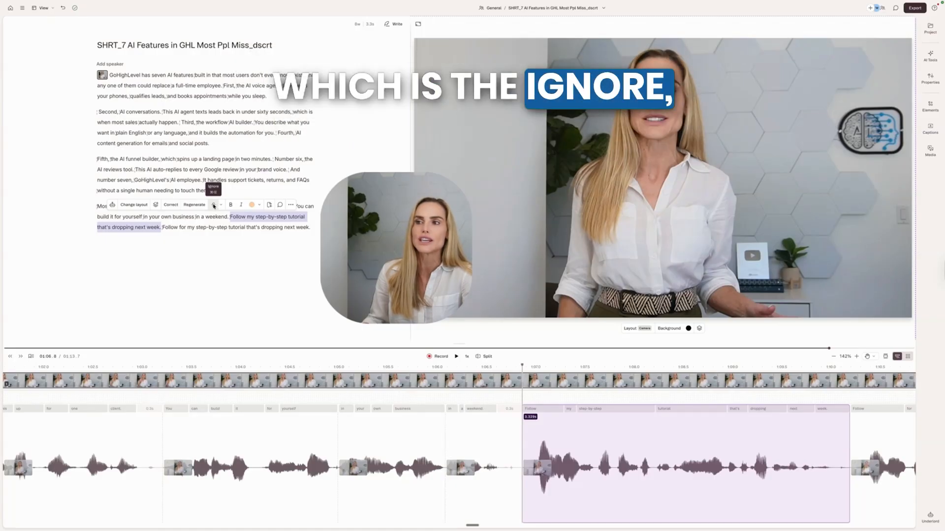
left_click(215, 205)
left_click(220, 216)
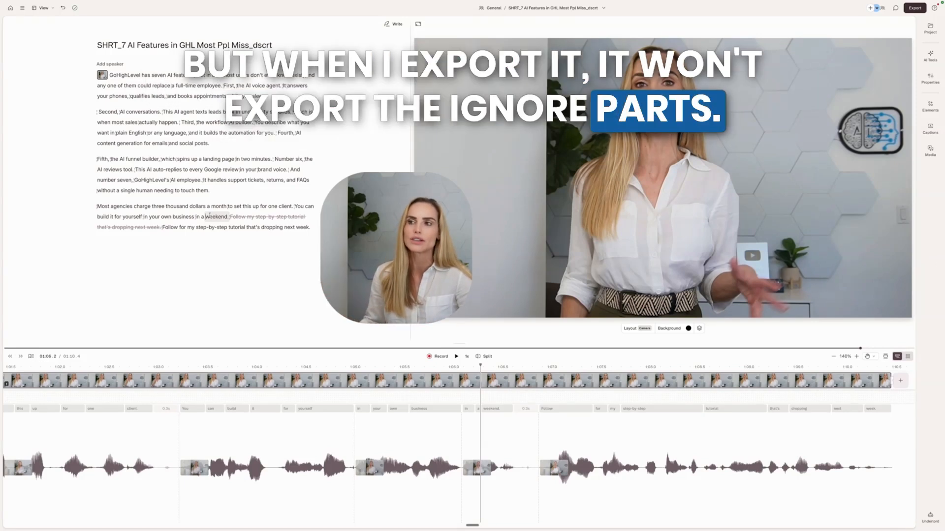
key("space")
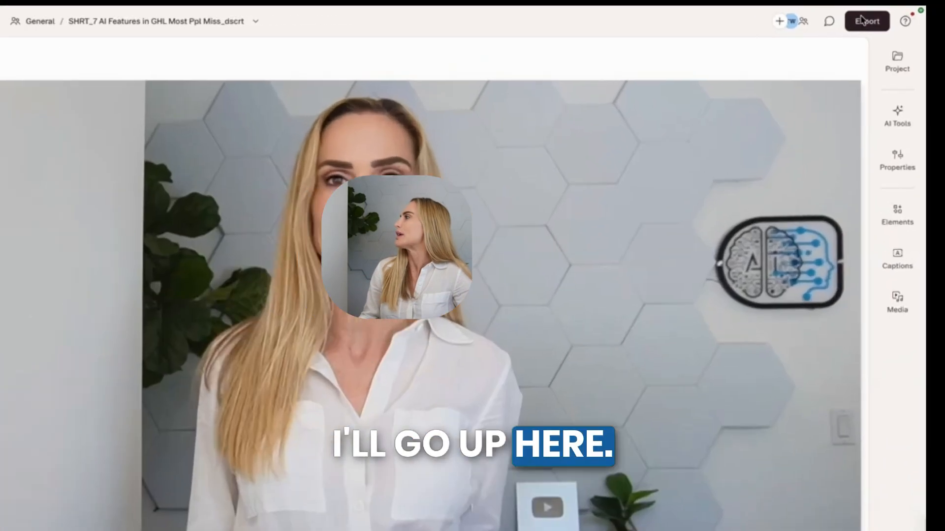
Export the video by publishing it as a 1080p Descript web link accessible to anyone with the link.
left_click(915, 8)
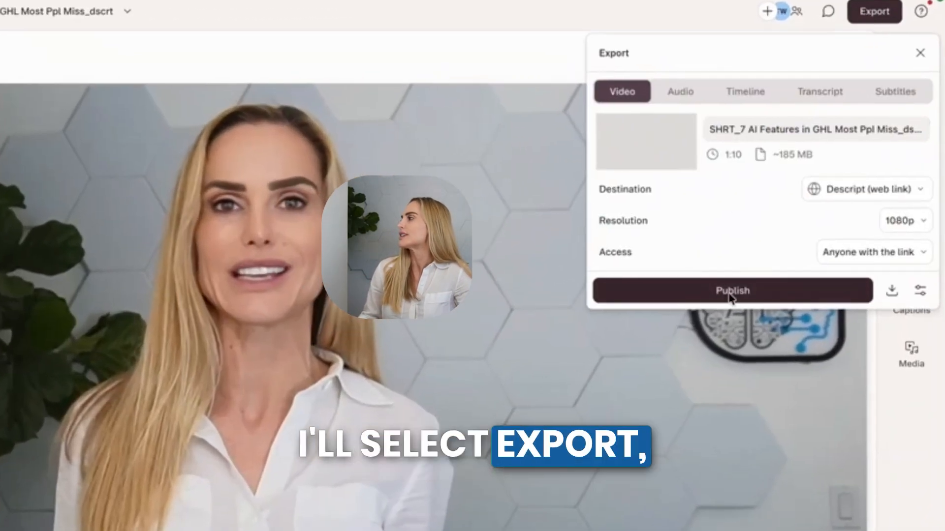
left_click(731, 293)
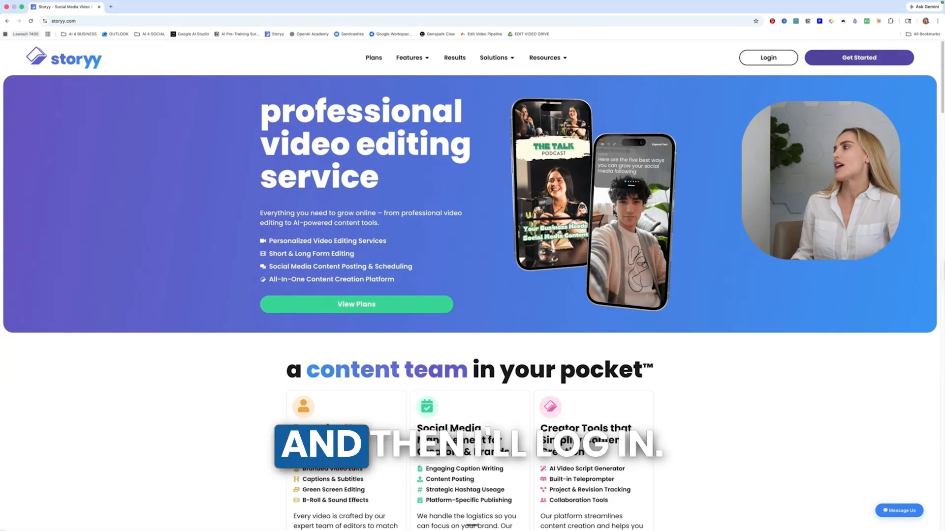
Log in to Storyy and start a new project submission named "7 AI Features in GoHighLevel Everyone Misses".
left_click(768, 58)
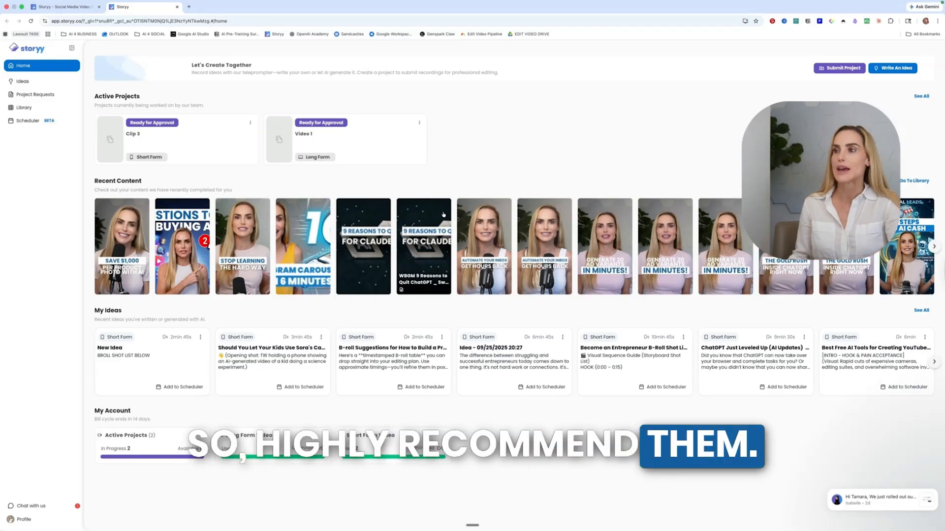
left_click(838, 69)
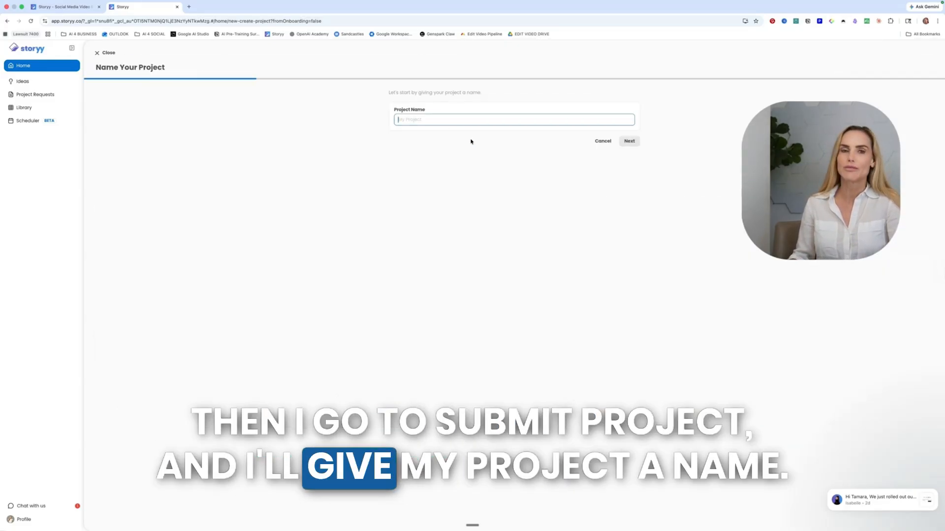
type("7 AI Features in")
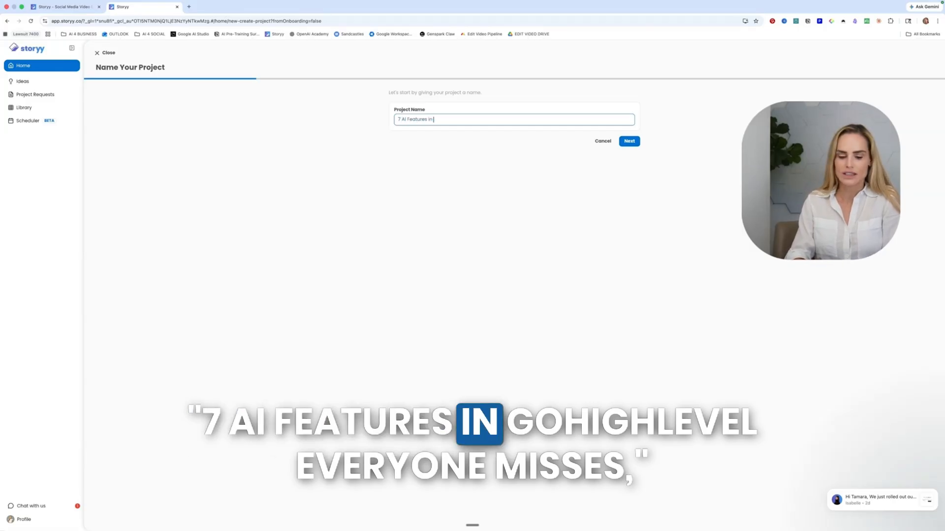
type(" GoHighLevel Everyone Misses")
left_click(630, 141)
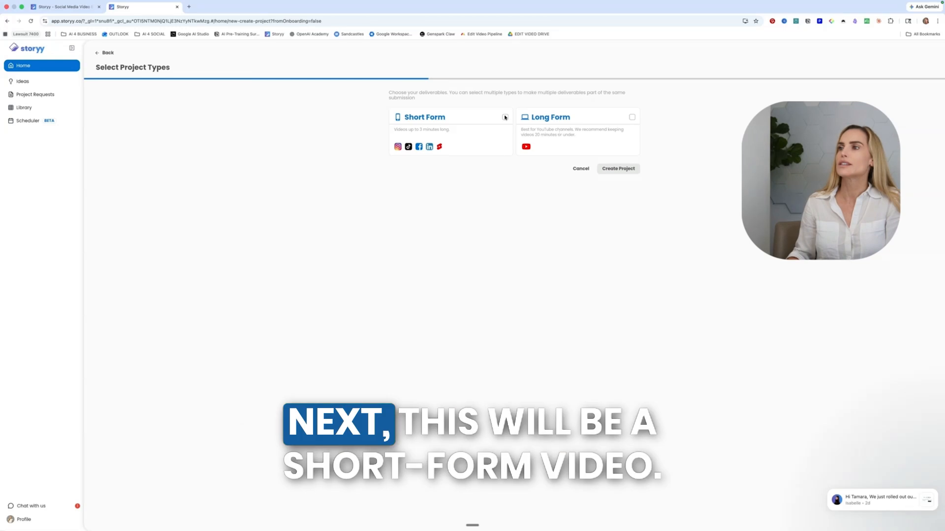
Create the project as Short Form and upload "SHRT_7 AI Features in GHL Most Ppl Miss_dscrt.mp4" as its media.
left_click(506, 118)
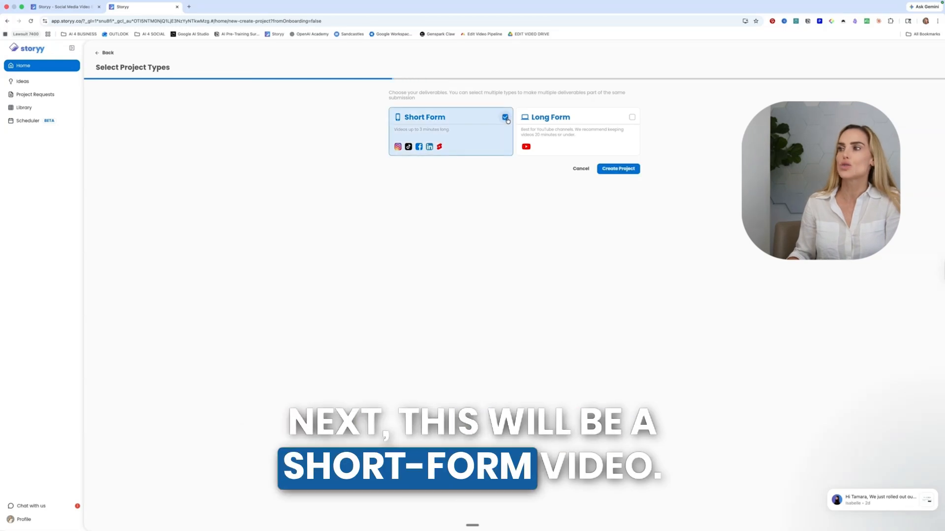
left_click(631, 169)
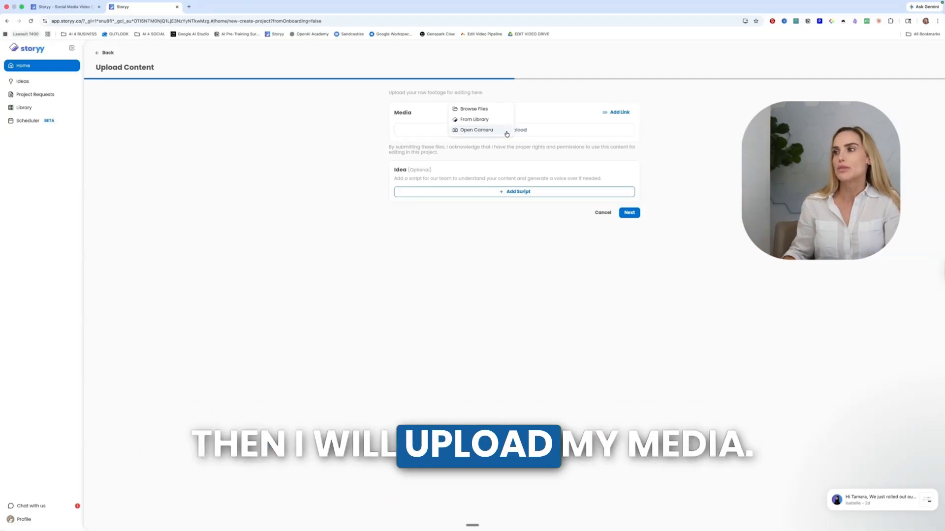
left_click(480, 109)
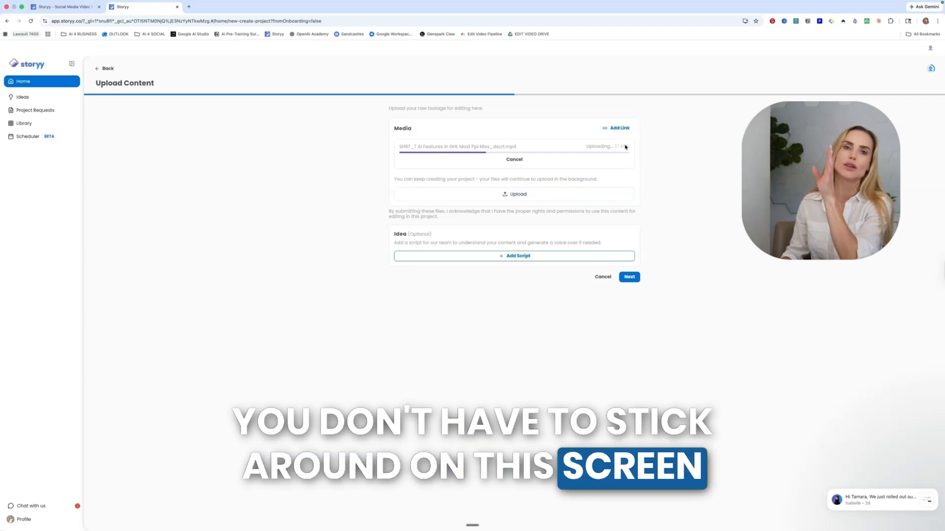
left_click(630, 277)
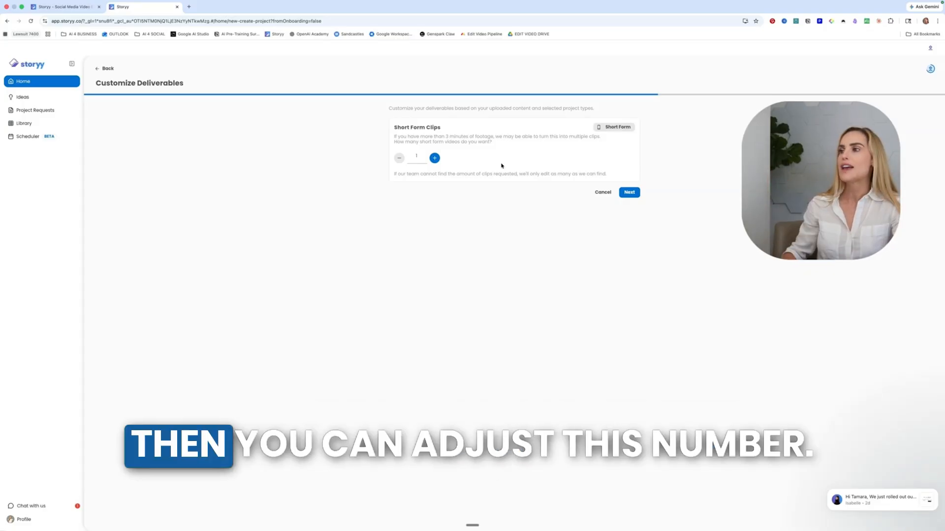
Set the number of short form clips to 1 and continue to the style settings.
left_click(400, 158)
left_click(400, 159)
left_click(399, 159)
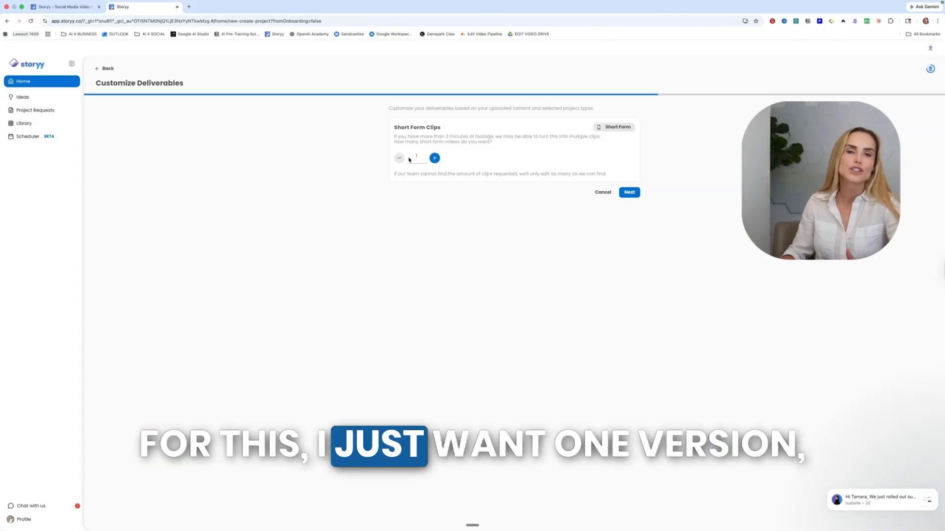
left_click(630, 192)
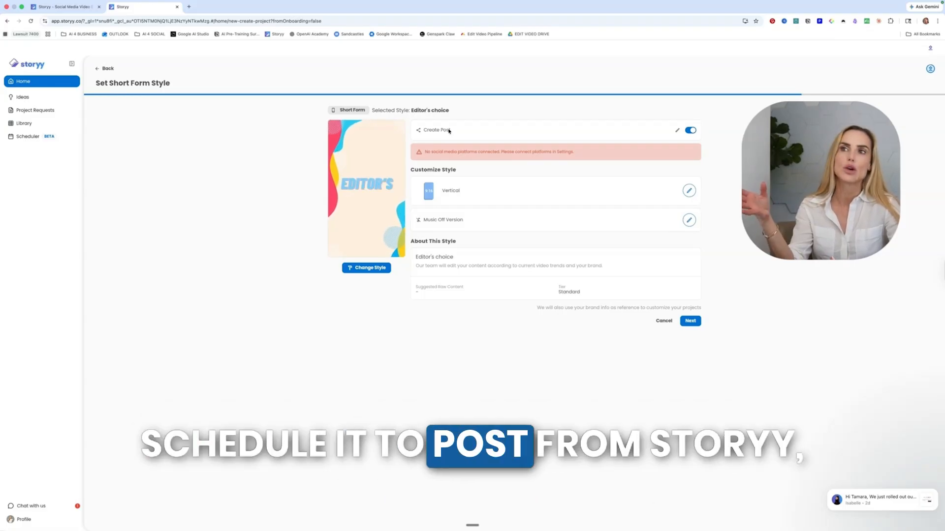
Edit the music version option for the Editor's choice short form style.
scroll(449, 131, "down", 1)
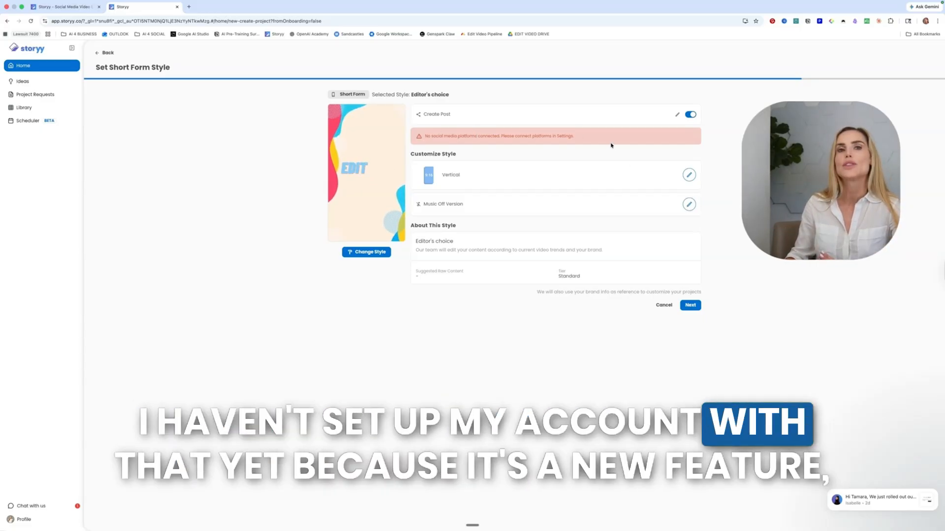
left_click(688, 205)
left_click(424, 297)
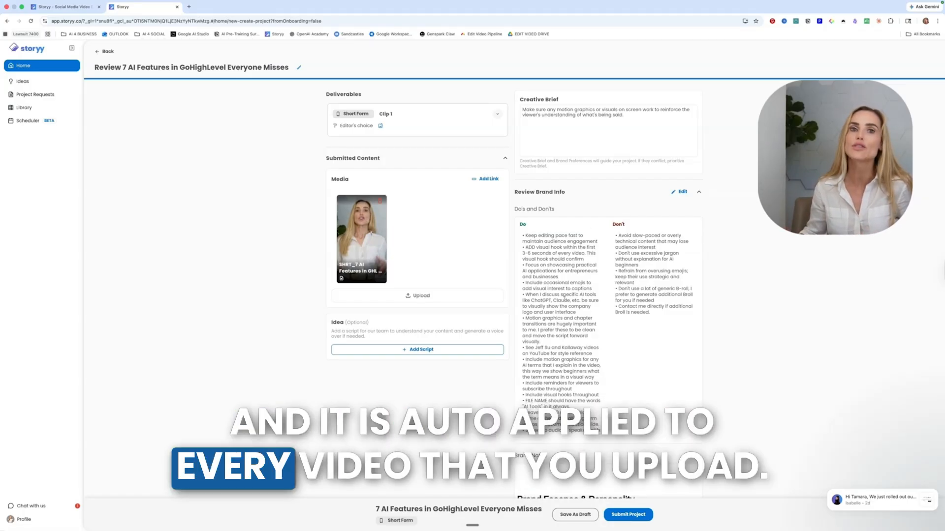
Place the text cursor in the project's creative brief and review its motion graphics instruction.
left_click(585, 126)
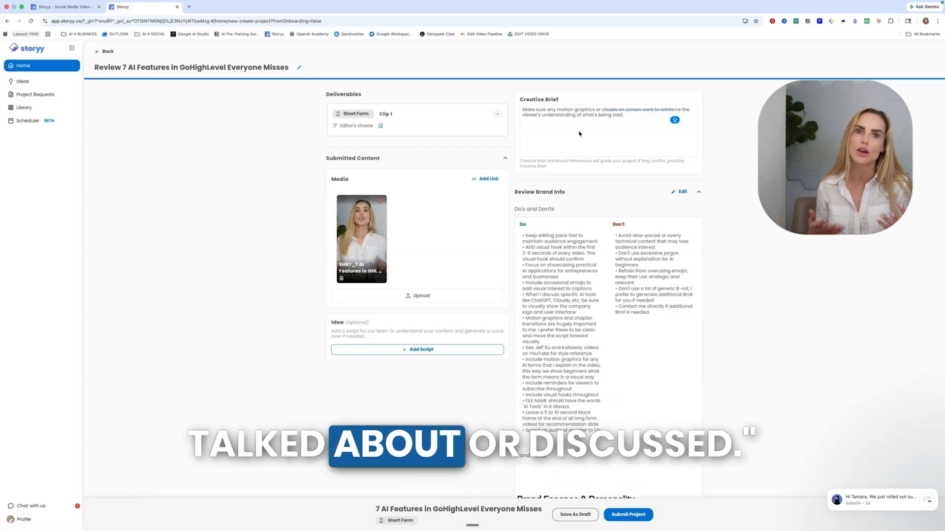
left_click(544, 116)
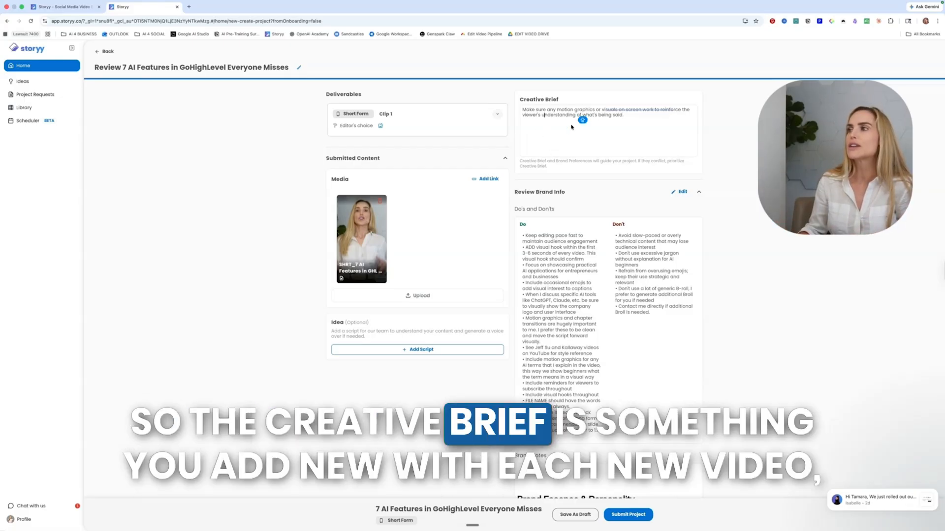